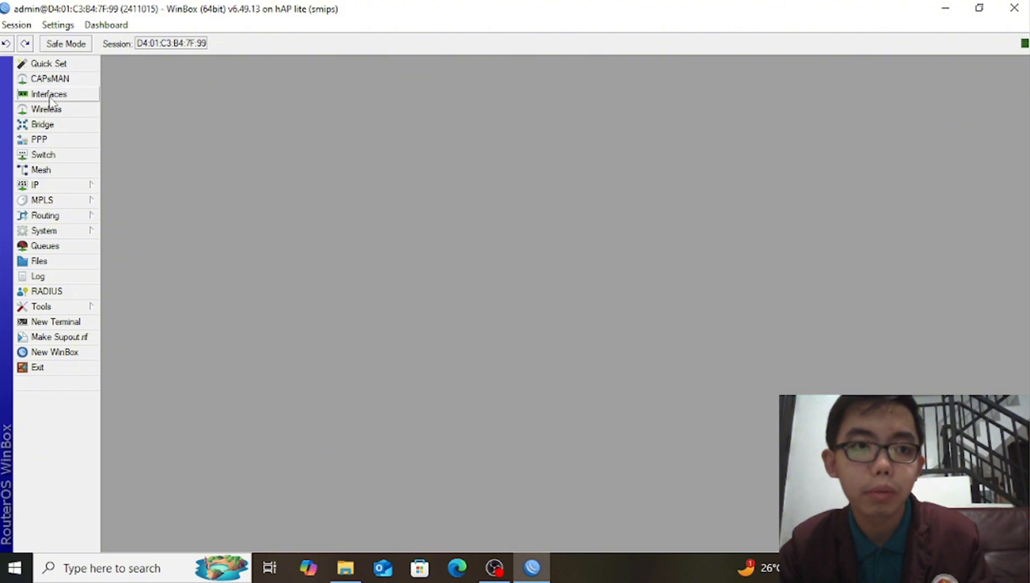
Rename the ether1 interface to "ether1-PC A" and apply the change
click(49, 94)
double_click(183, 240)
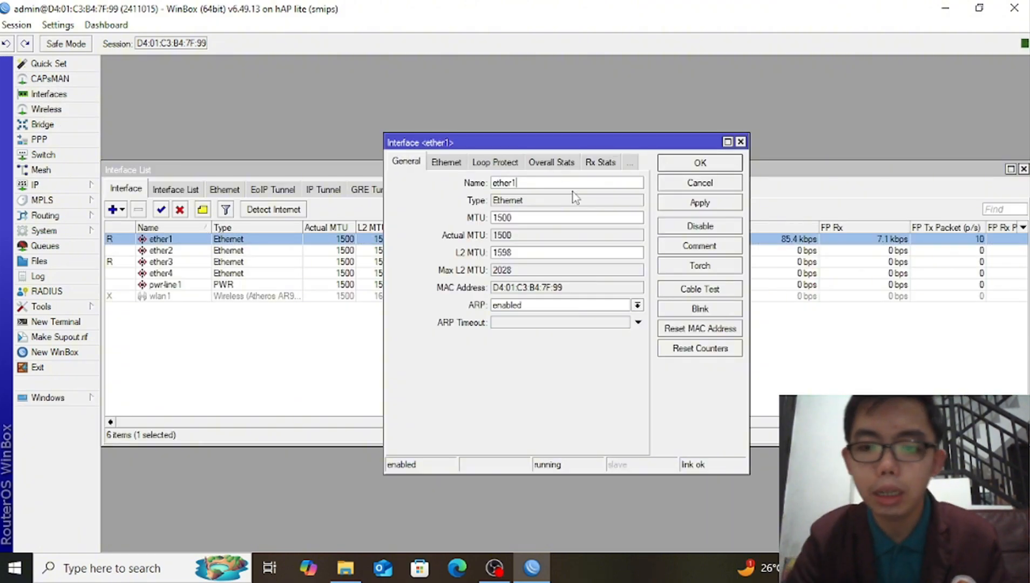
text(P)
key(BackSpace)
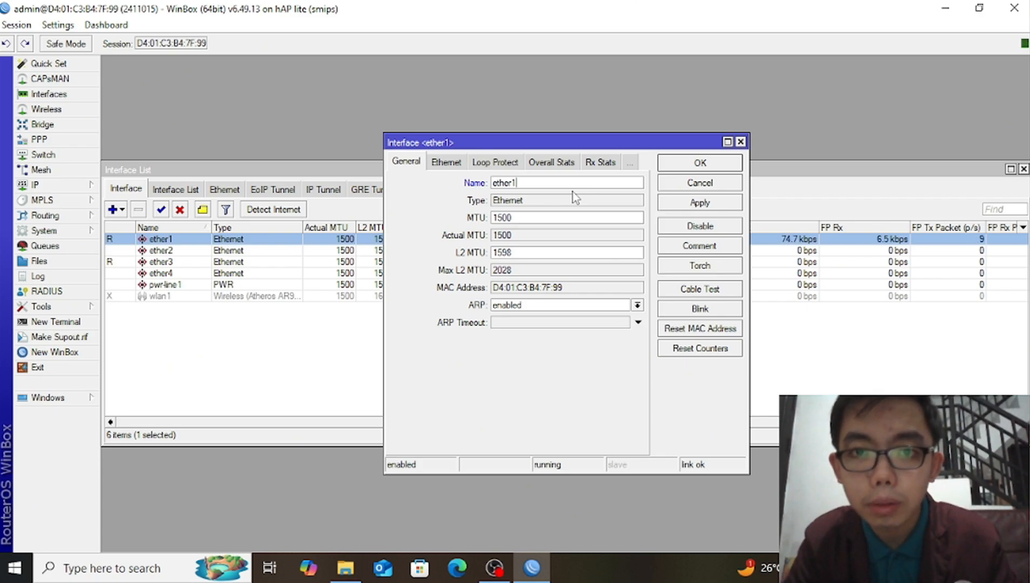
text(-PC)
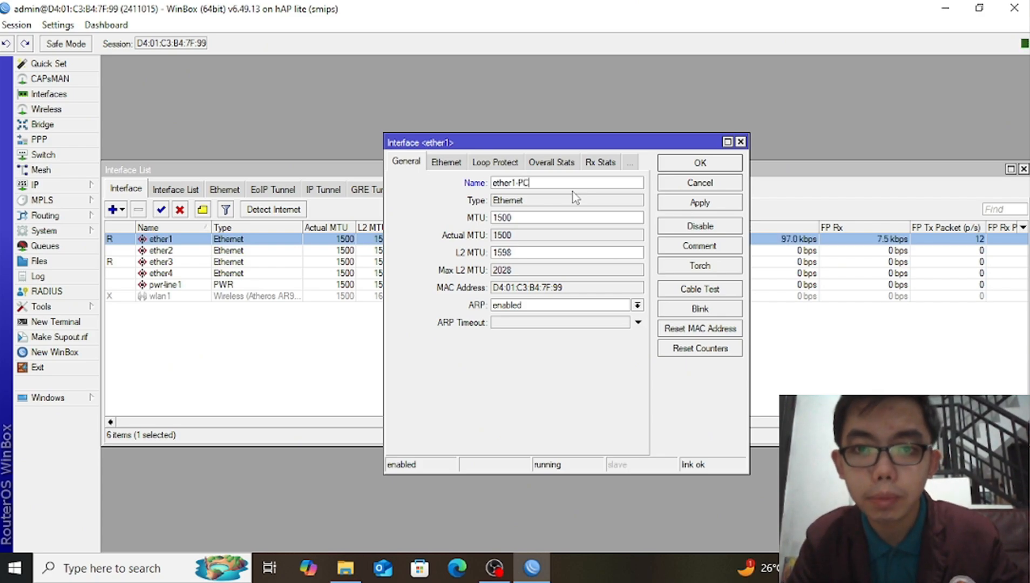
text( A)
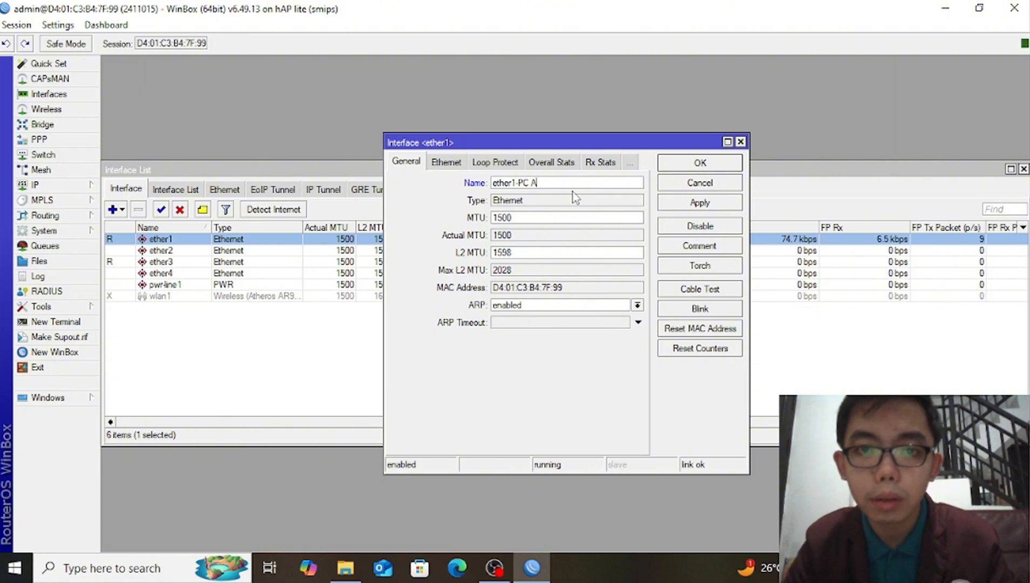
click(700, 203)
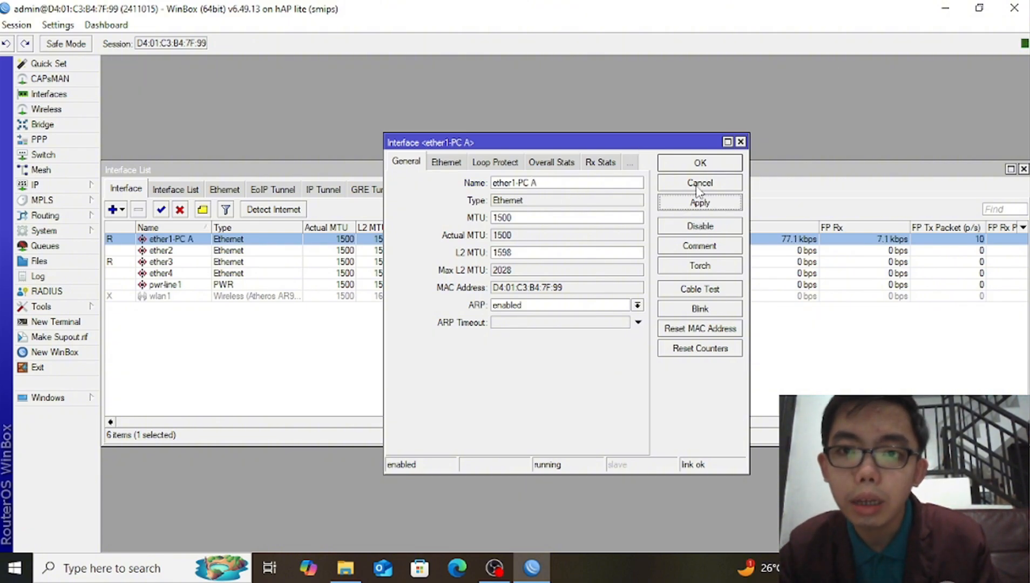
click(701, 164)
Rename the ether2 interface to "ether2-PC B" and apply the change
double_click(172, 251)
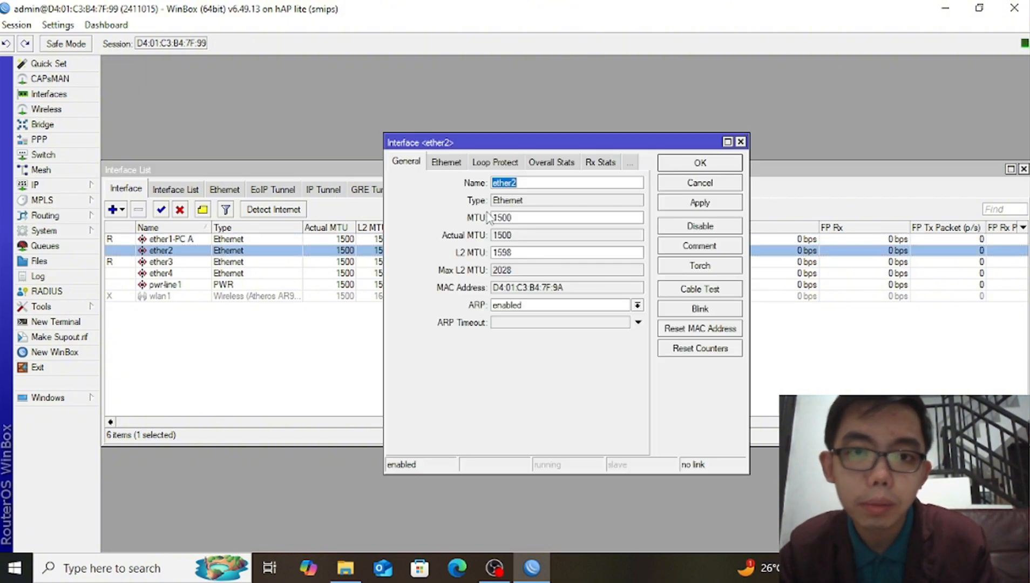
click(560, 183)
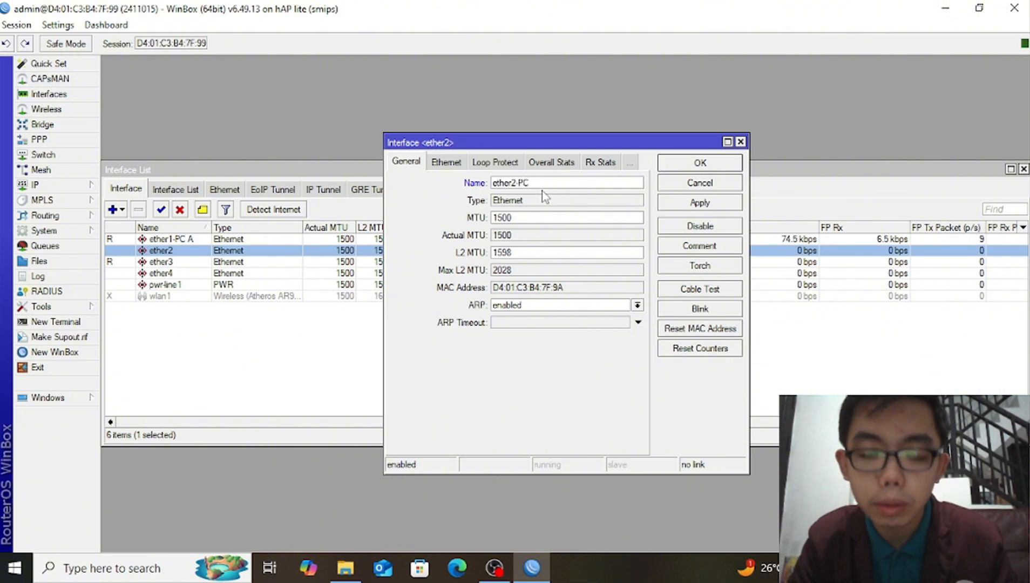
text(-PC B)
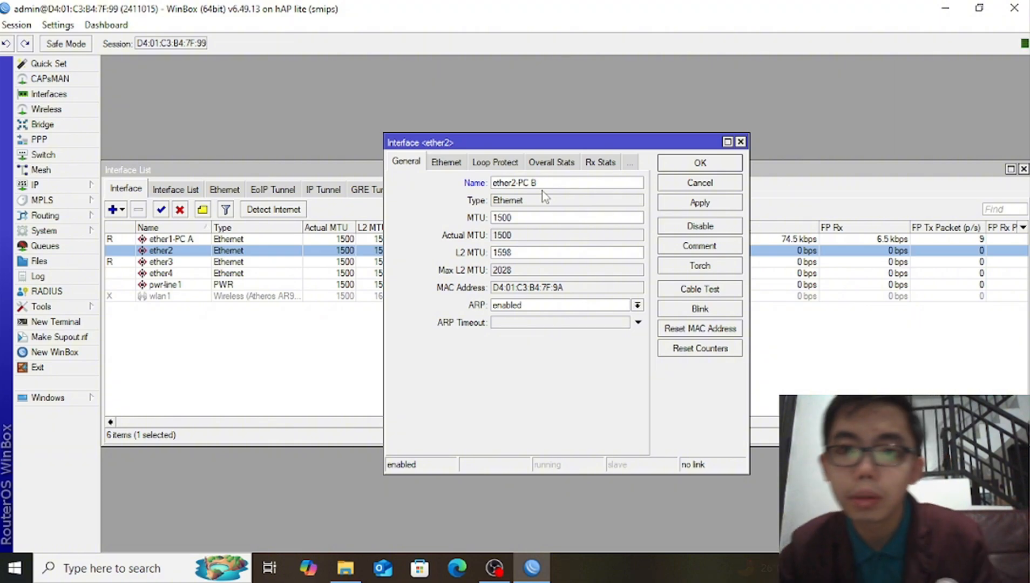
click(700, 203)
click(699, 162)
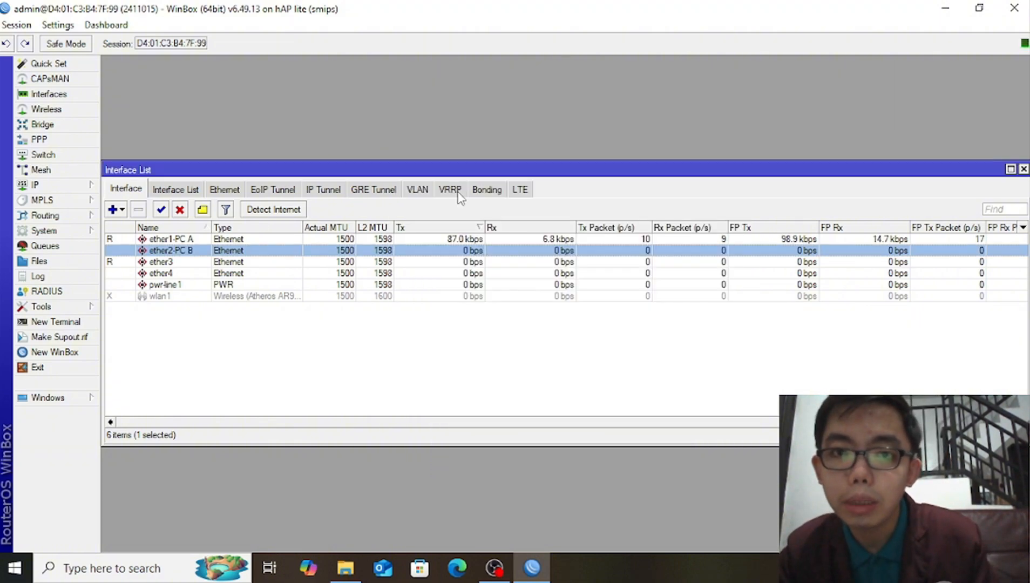
Rename the ether3 interface to "ether3-GW" and save it
double_click(178, 262)
click(535, 183)
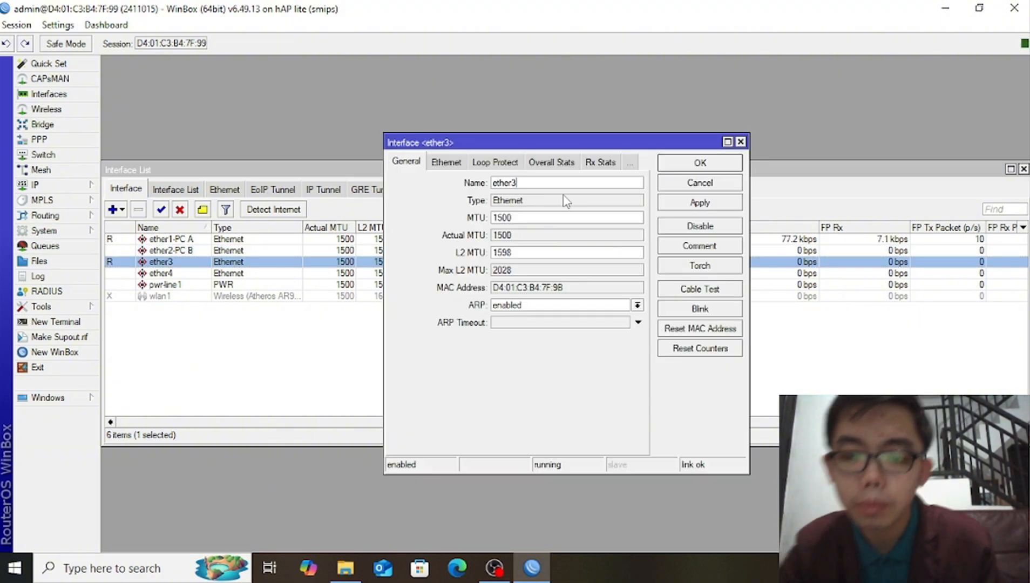
text(- )
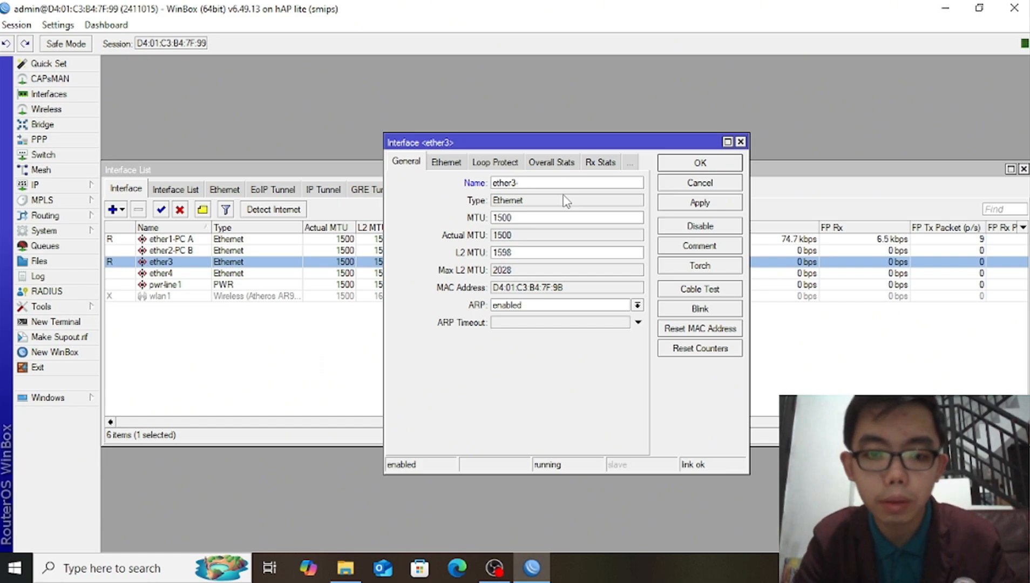
text(GW)
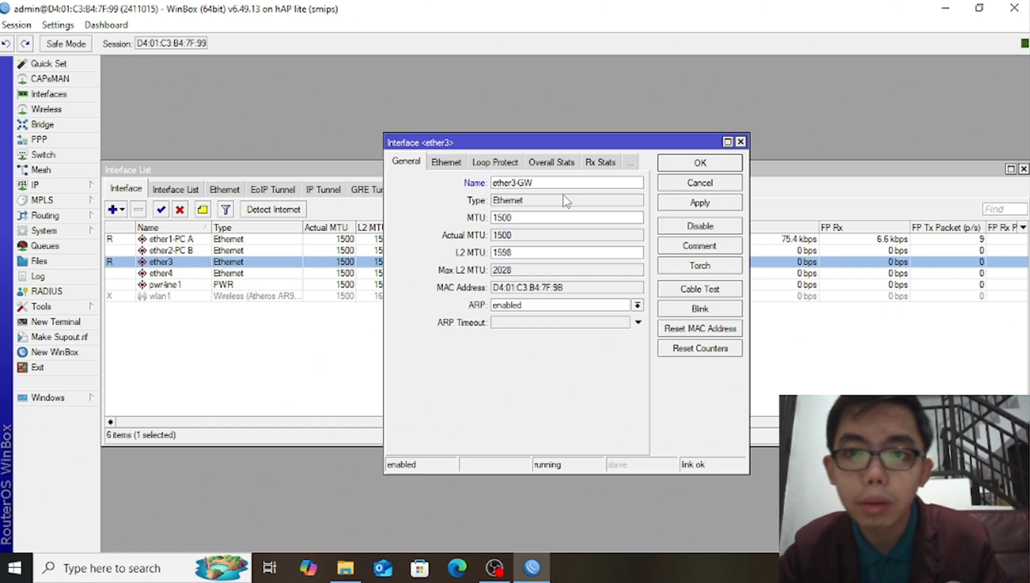
click(693, 163)
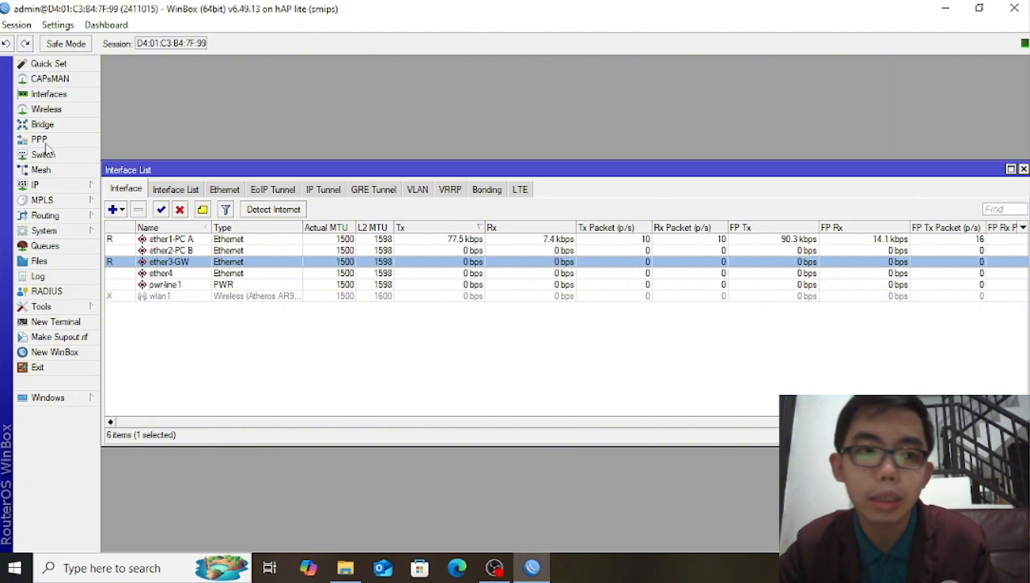
Add the IP address 24.11.0.14/29 to the ether1-PC A interface
click(66, 189)
click(129, 209)
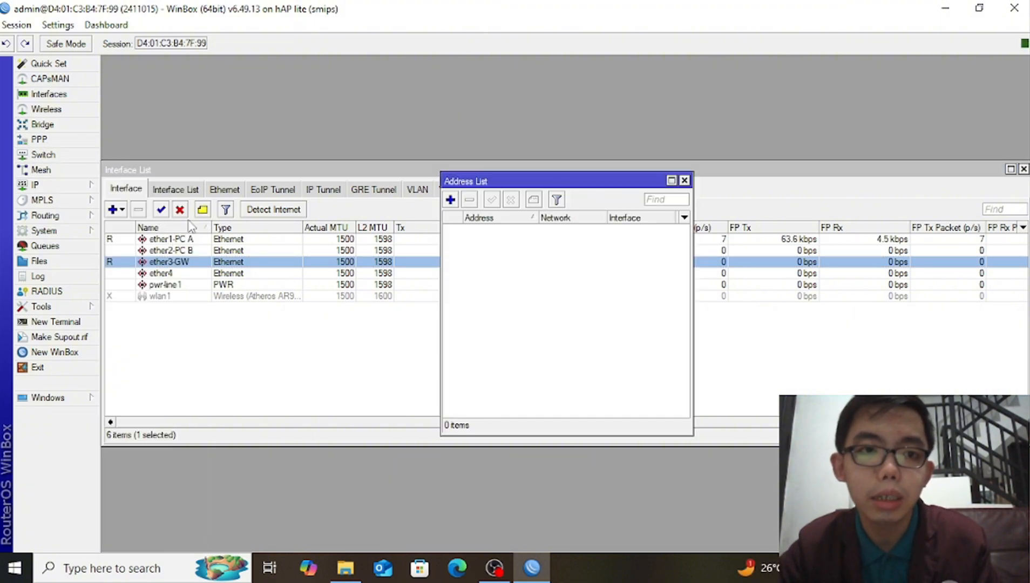
click(450, 199)
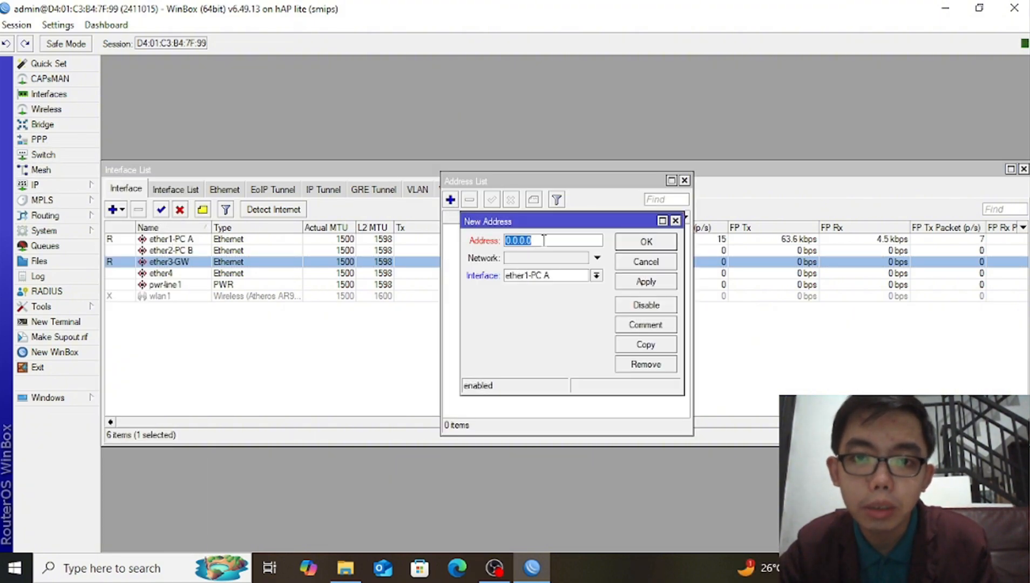
click(543, 240)
key(BackSpace)
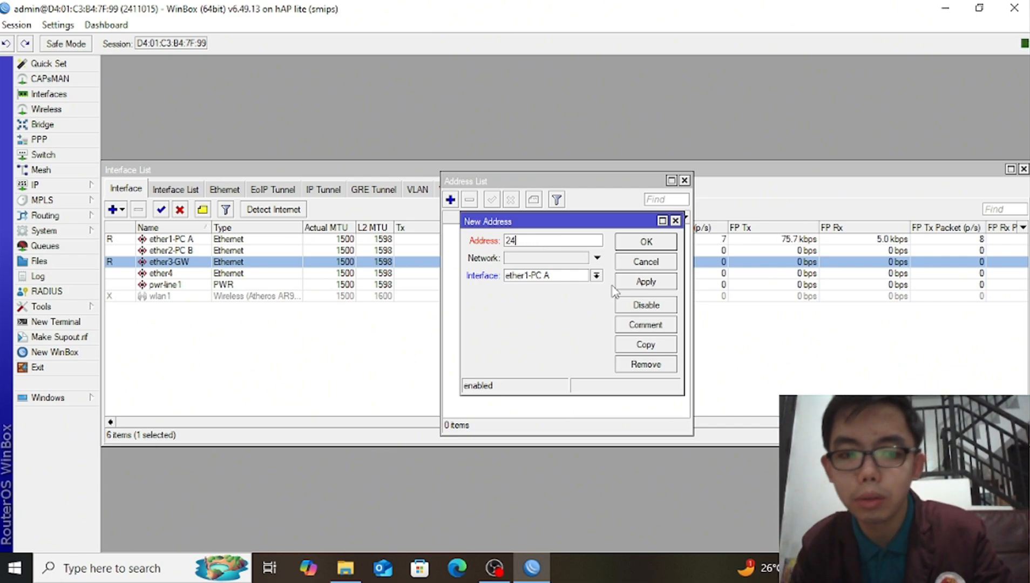
text(24)
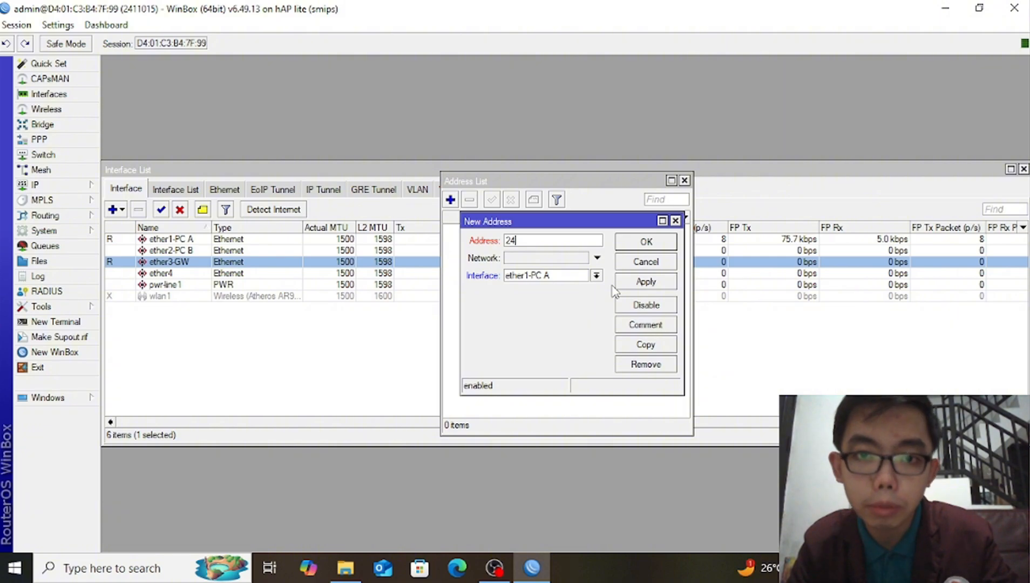
text(.11.0.)
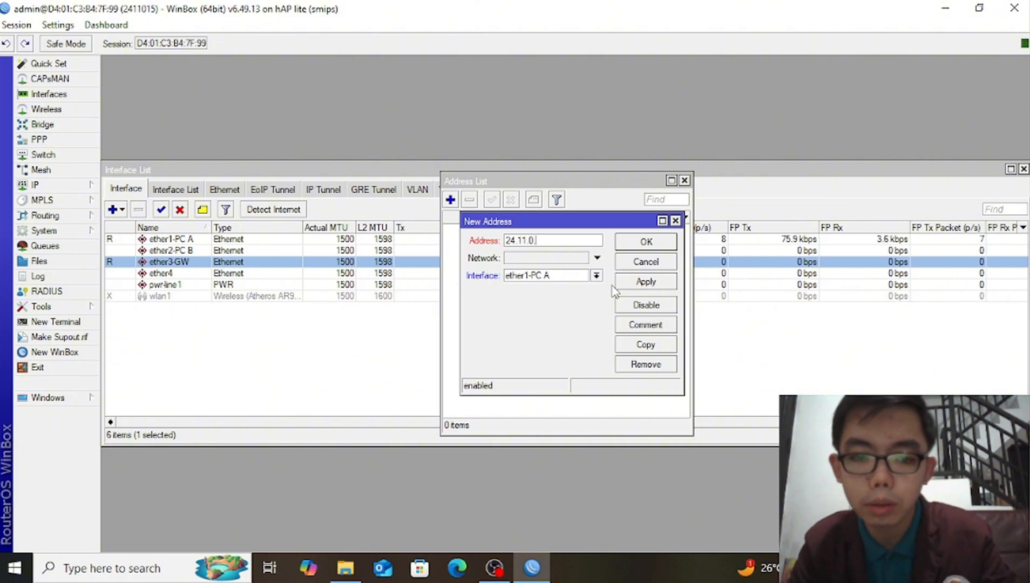
text(14/2)
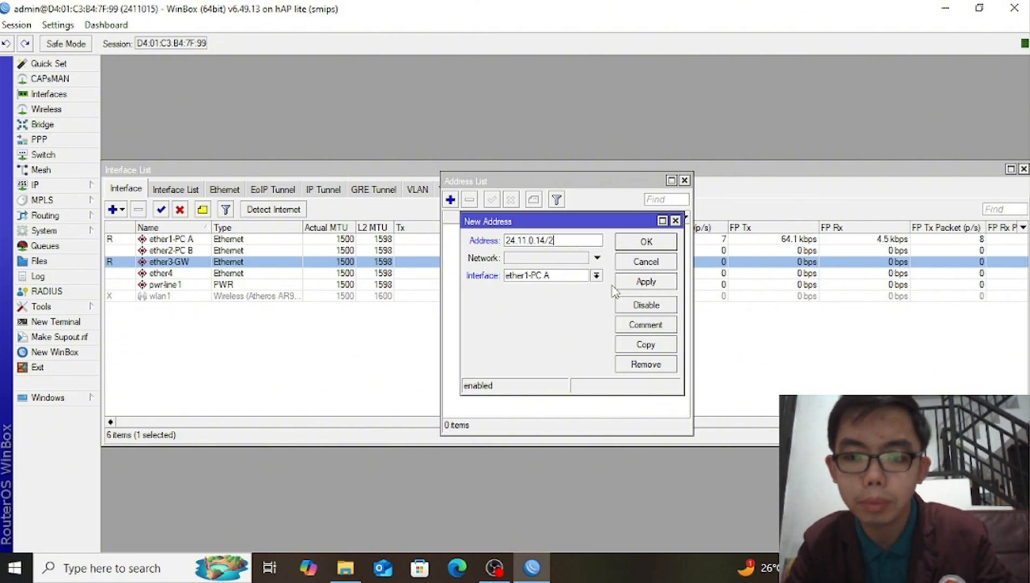
text(9)
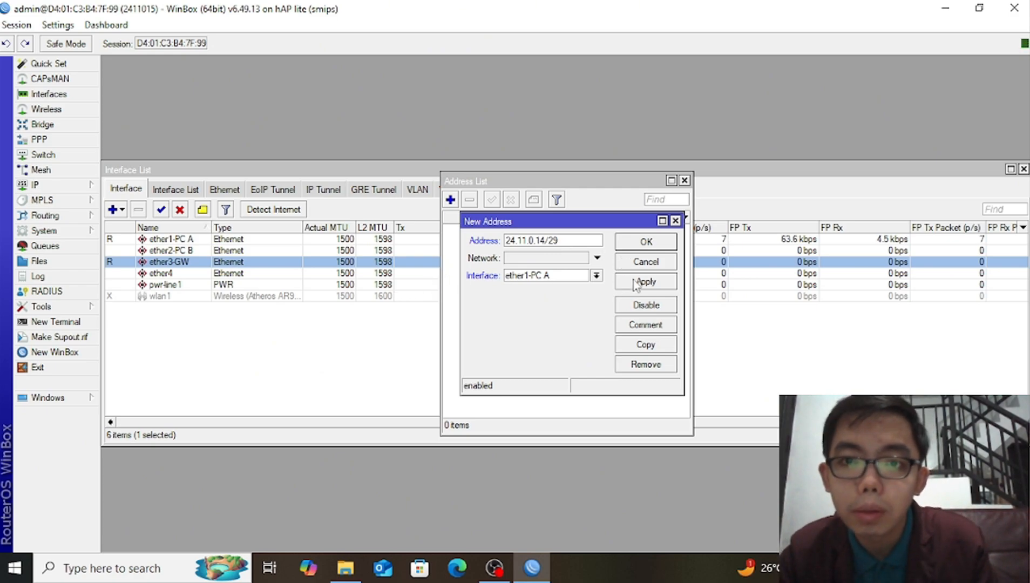
click(636, 283)
click(637, 242)
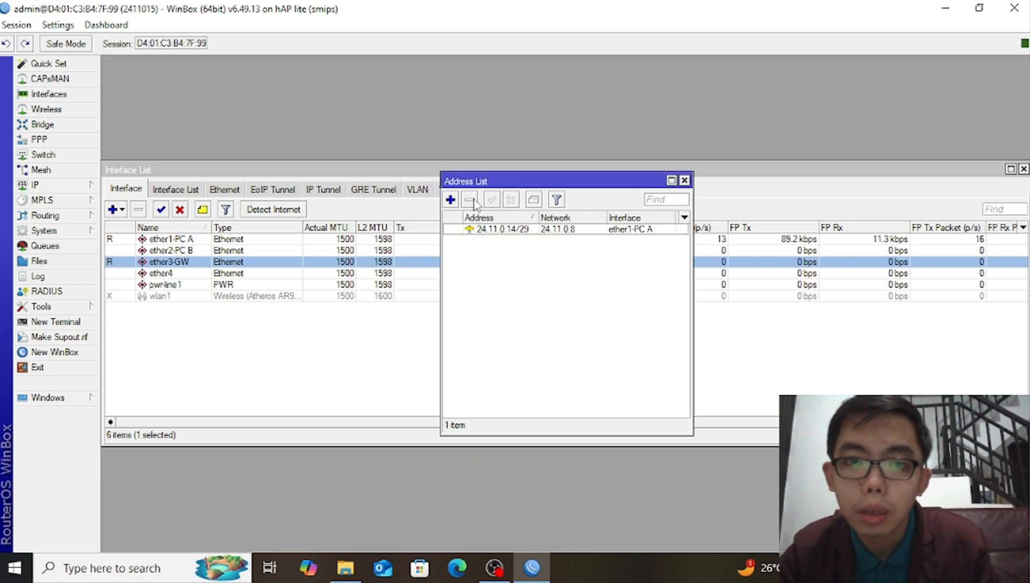
Add the IP address 24.1.10.14/30 to the ether2-PC B interface
click(452, 200)
click(553, 241)
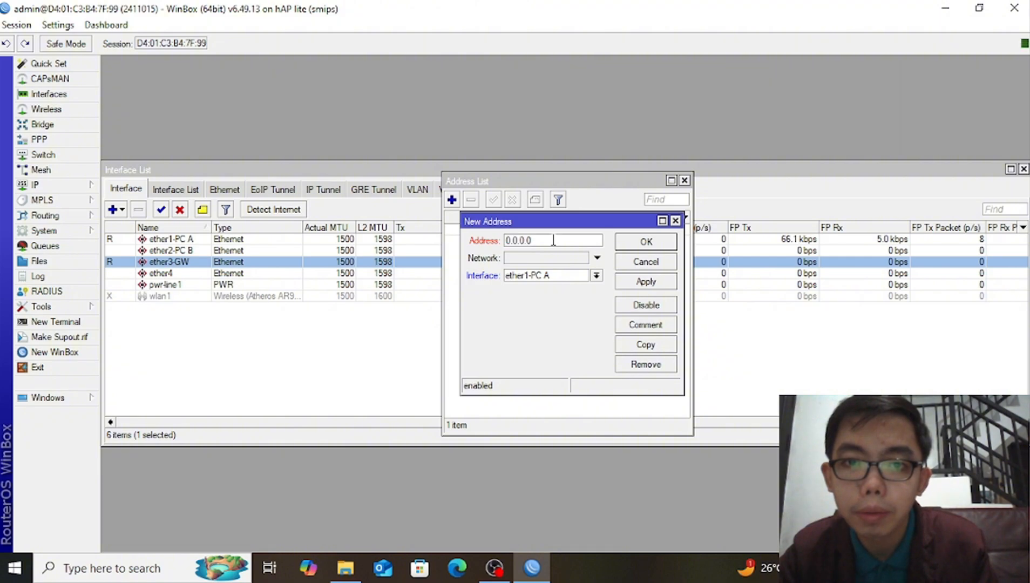
key(BackSpace)
key(BackSpace)
key(BackSpace)
key(BackSpace)
key(BackSpace)
key(BackSpace)
key(BackSpace)
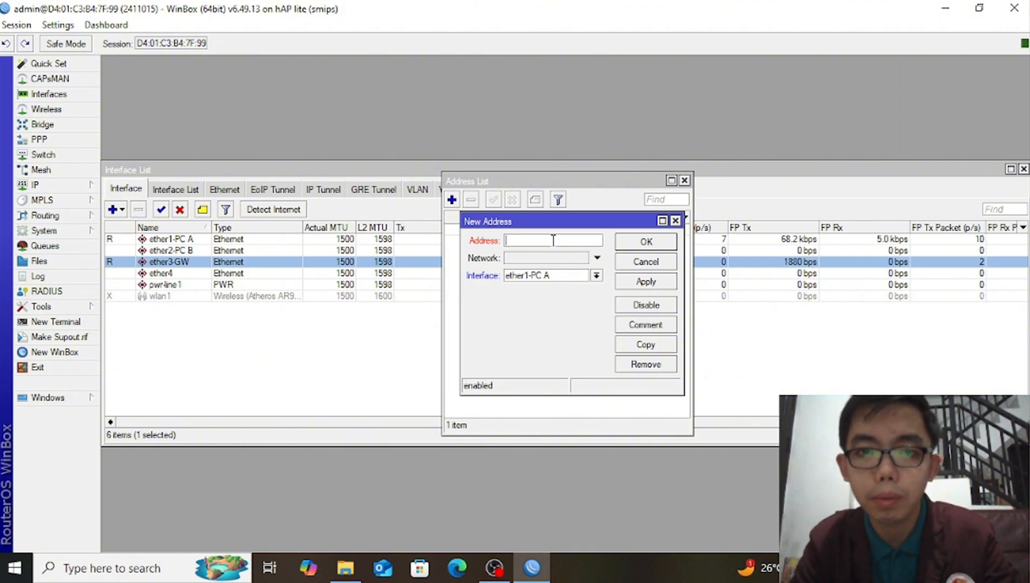
text(24.1.10.14/30)
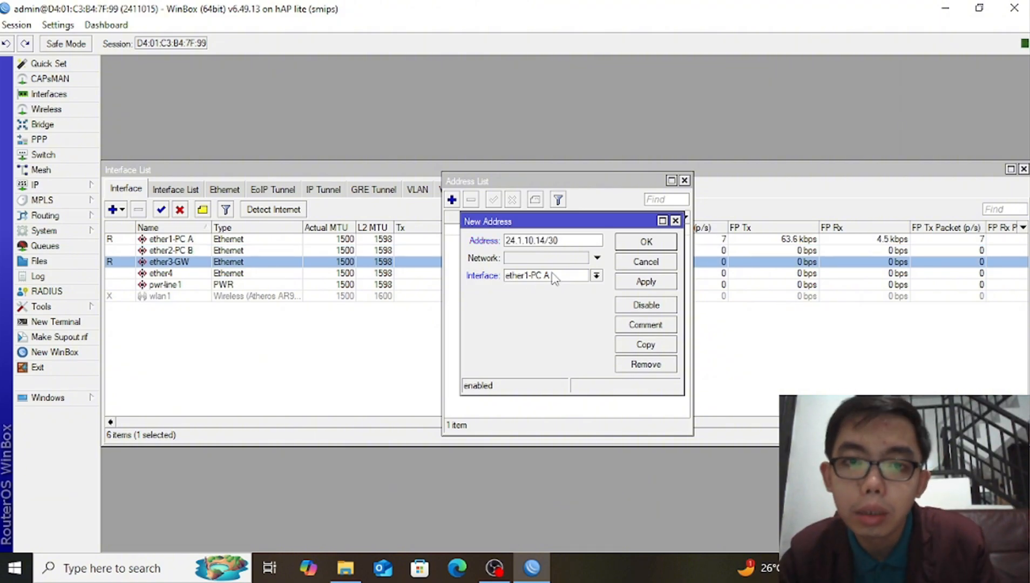
click(596, 275)
click(581, 297)
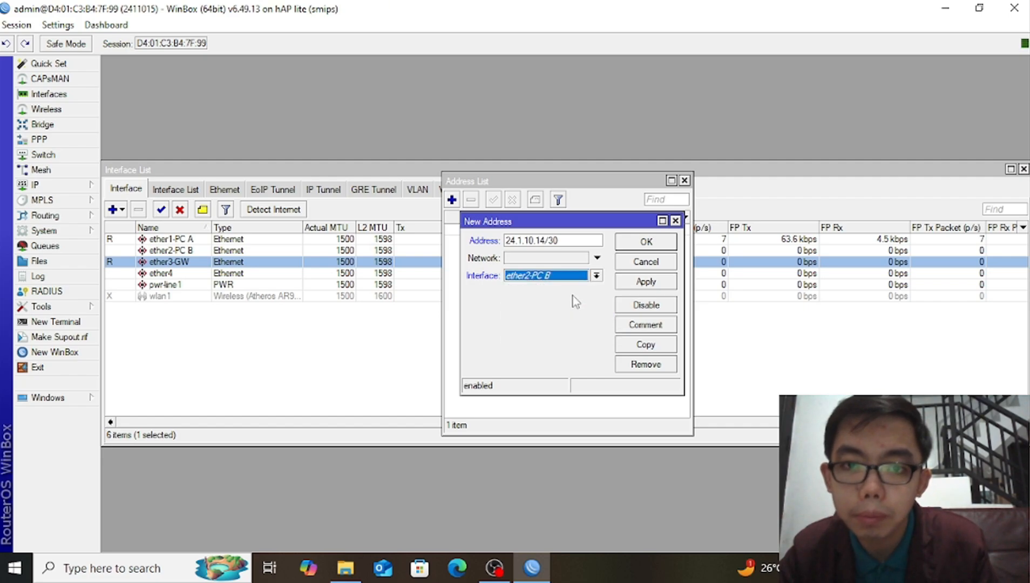
click(637, 282)
click(646, 241)
Add the IP address 172.173.171.209/28 to the ether3-GW interface and close the address list
key(Insert)
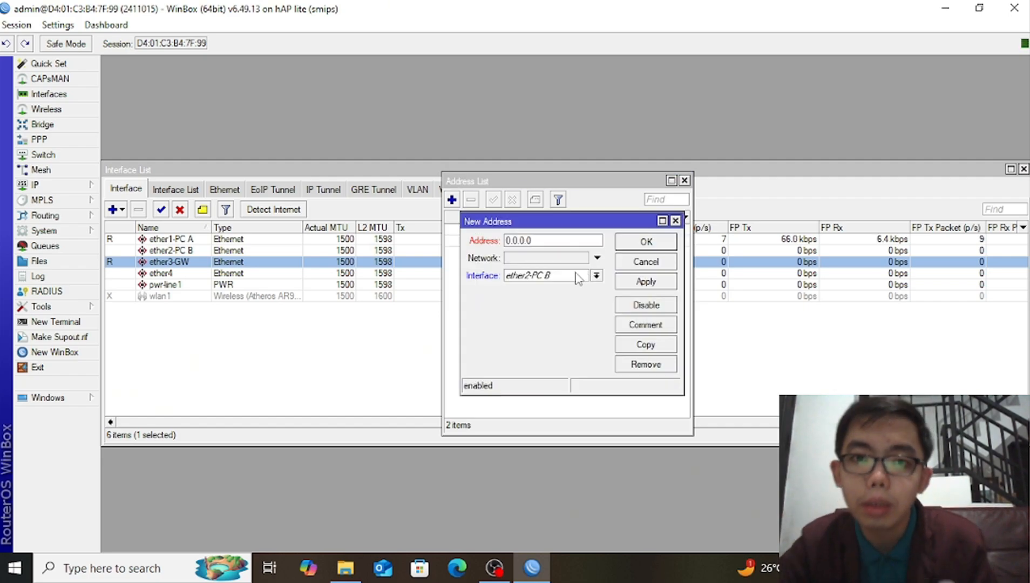
click(570, 275)
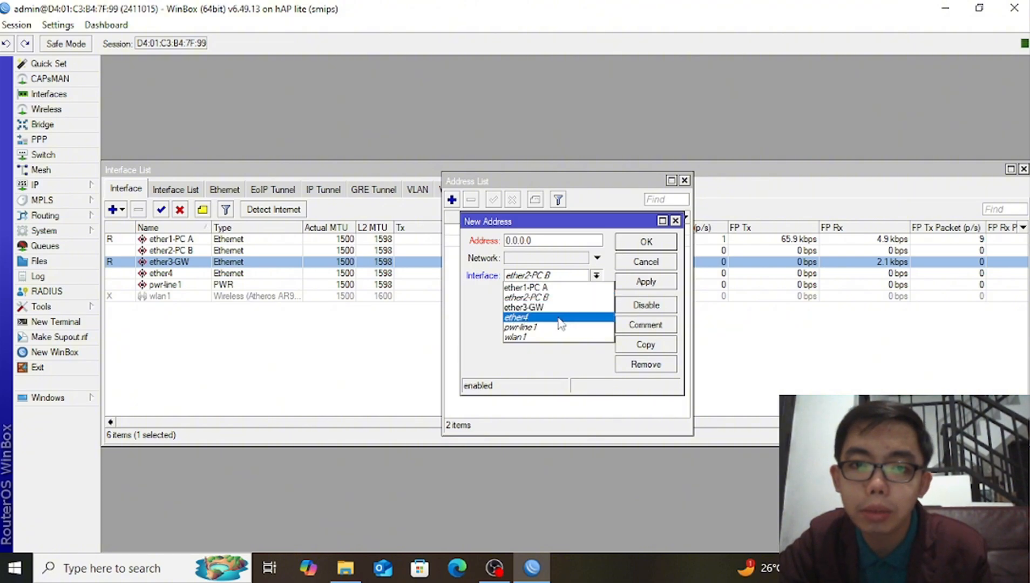
click(563, 313)
click(561, 241)
key(BackSpace)
key(BackSpace)
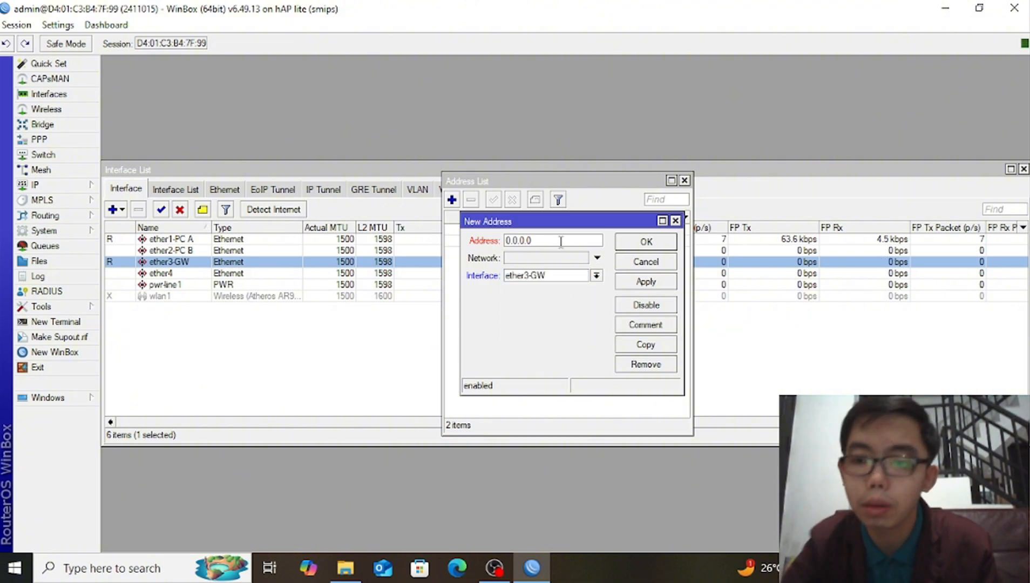
key(BackSpace)
key(BackSpace)
key(BackSpace)
key(BackSpace)
key(BackSpace)
text(1)
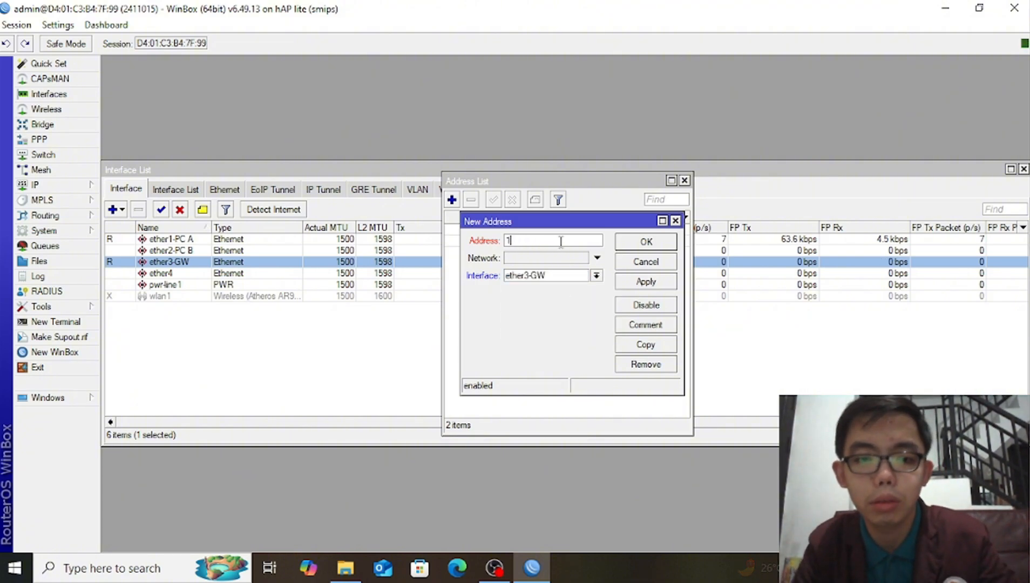
text(72.173.171.209/28)
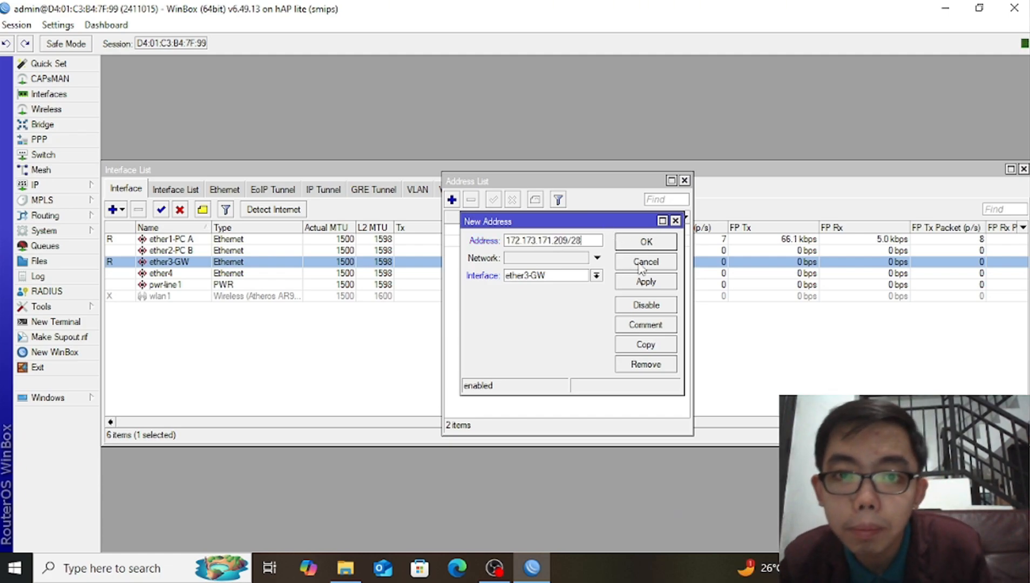
click(646, 281)
click(647, 241)
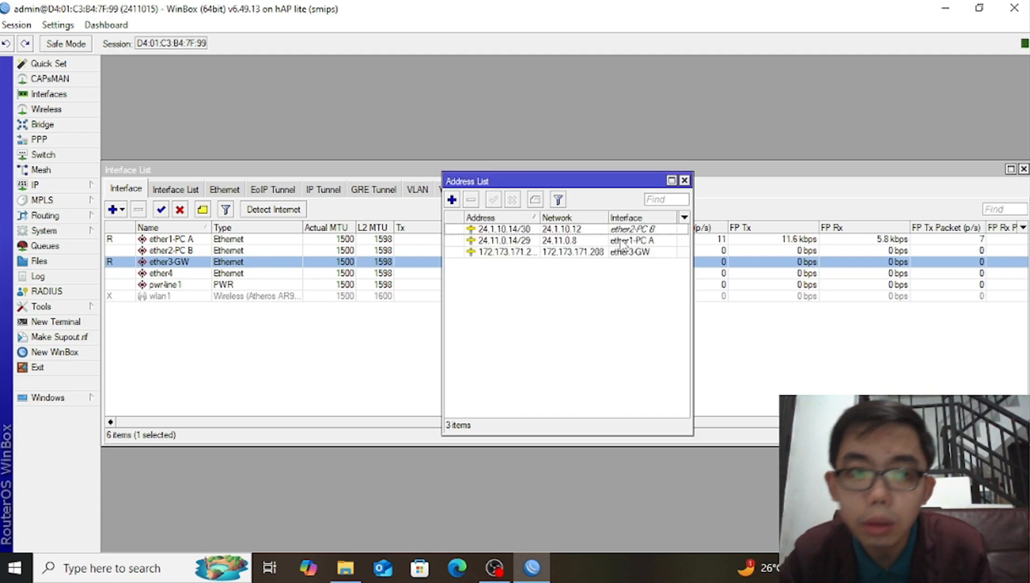
click(684, 181)
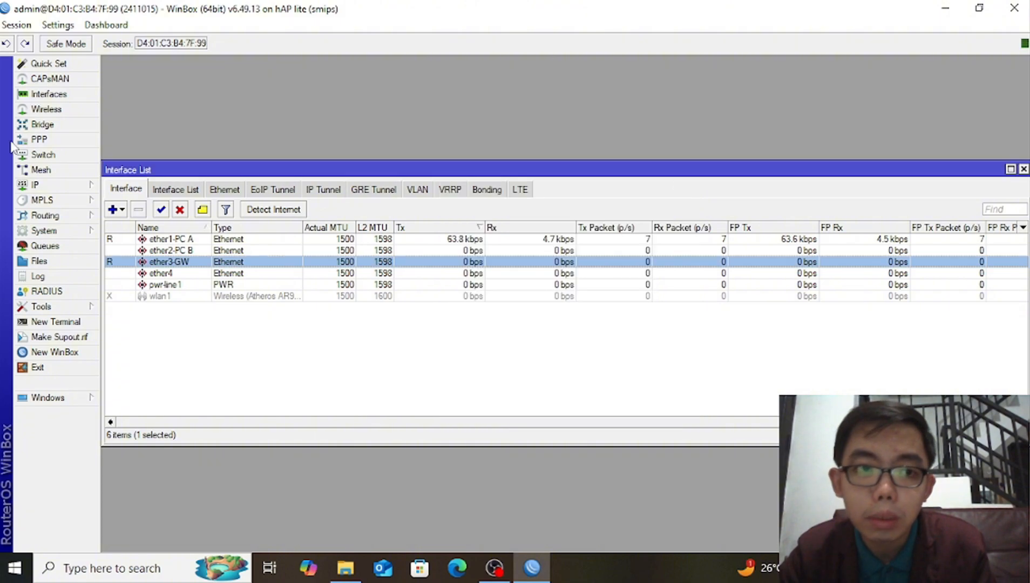
Set the router's DNS server to 172.173.171.222, allow remote requests and save the DNS settings
click(64, 185)
click(130, 286)
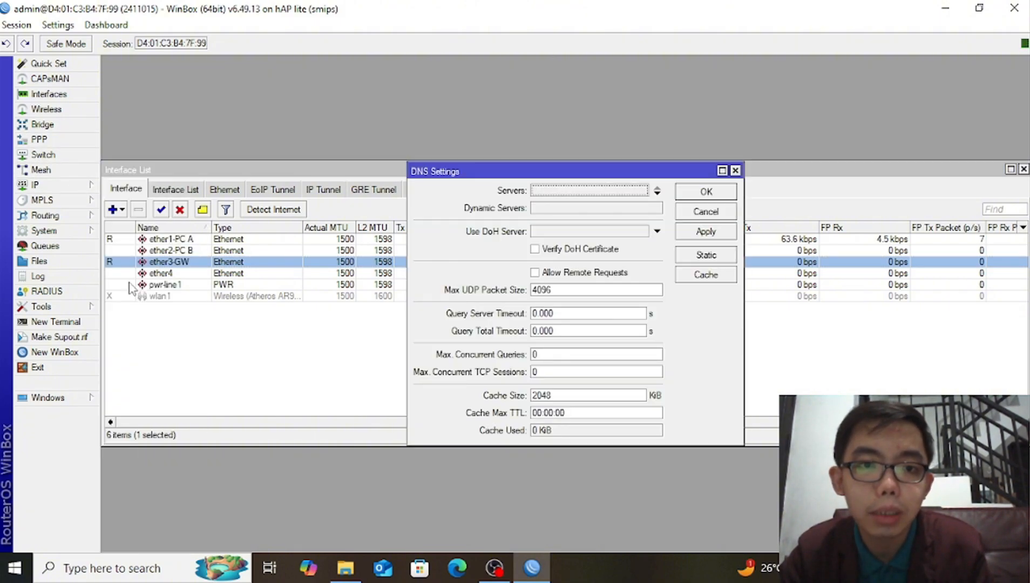
double_click(565, 194)
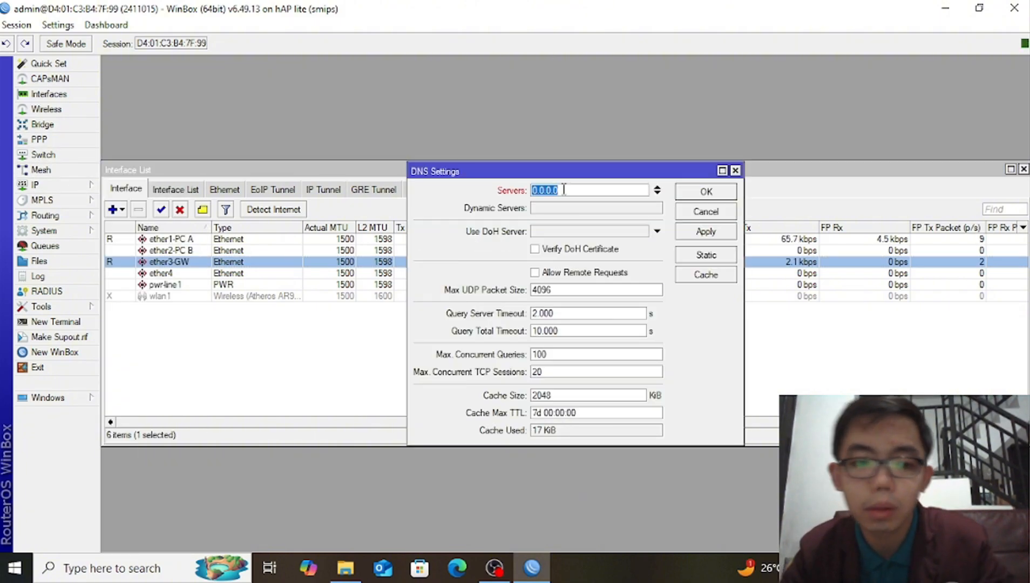
text(2.173.171)
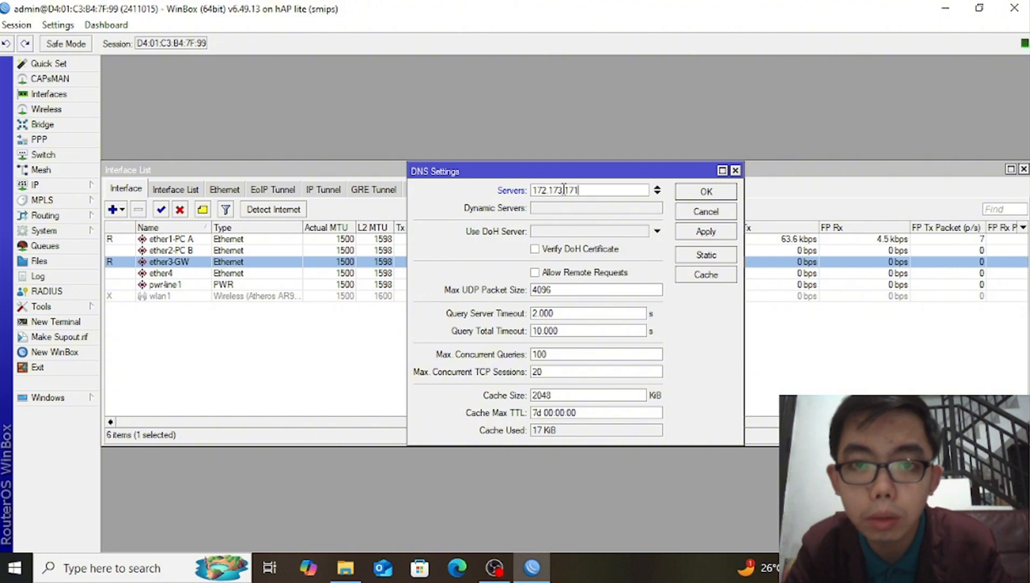
text(.)
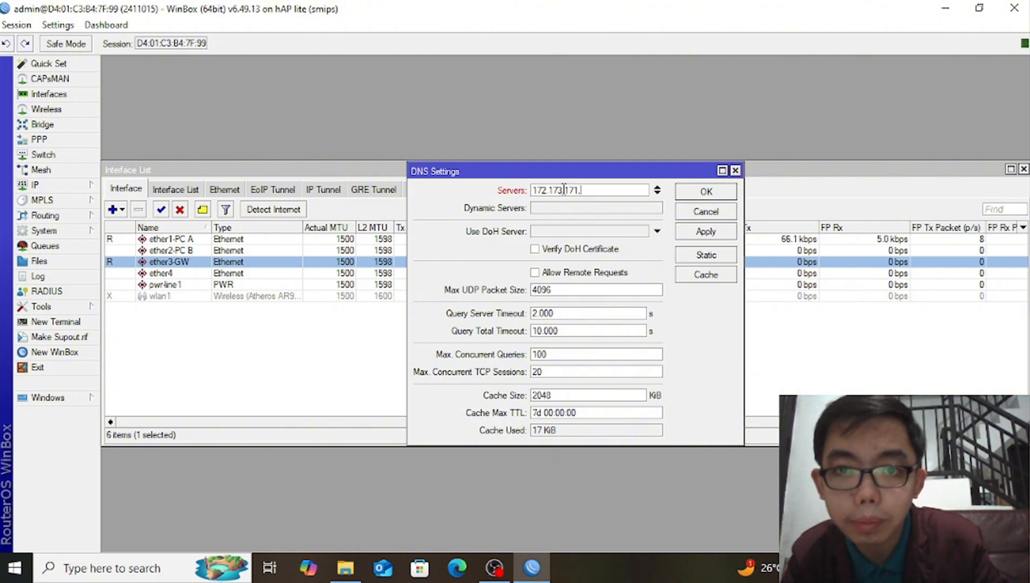
text(222)
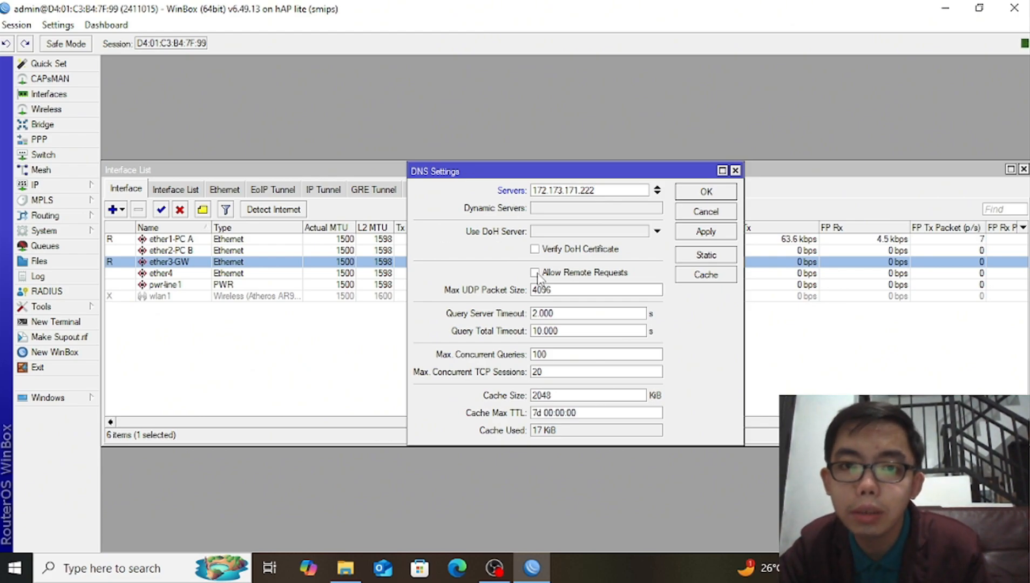
click(536, 273)
click(698, 233)
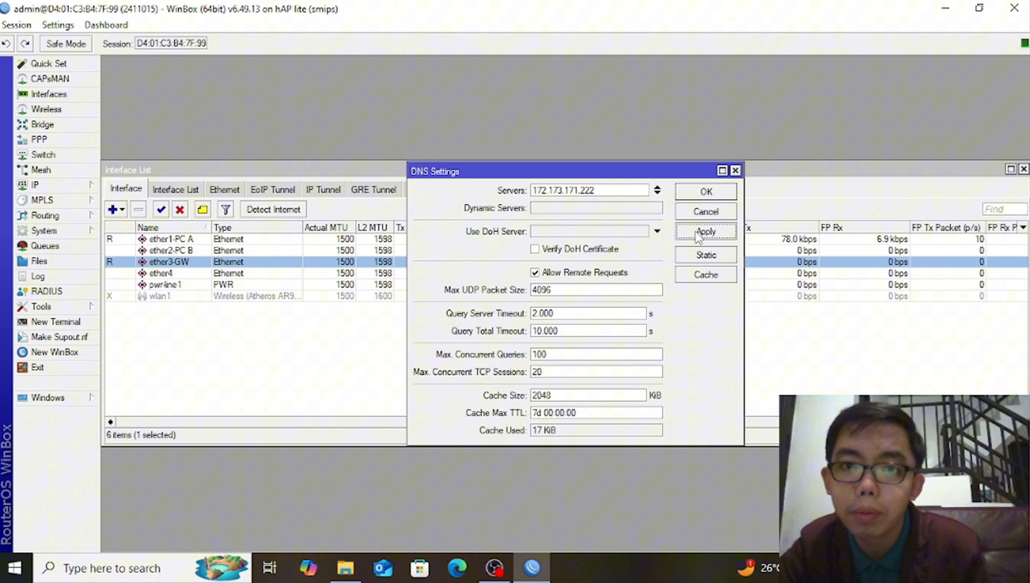
click(706, 191)
Start a new firewall NAT rule in the srcnat chain with ether3-GW as the outgoing interface
click(100, 187)
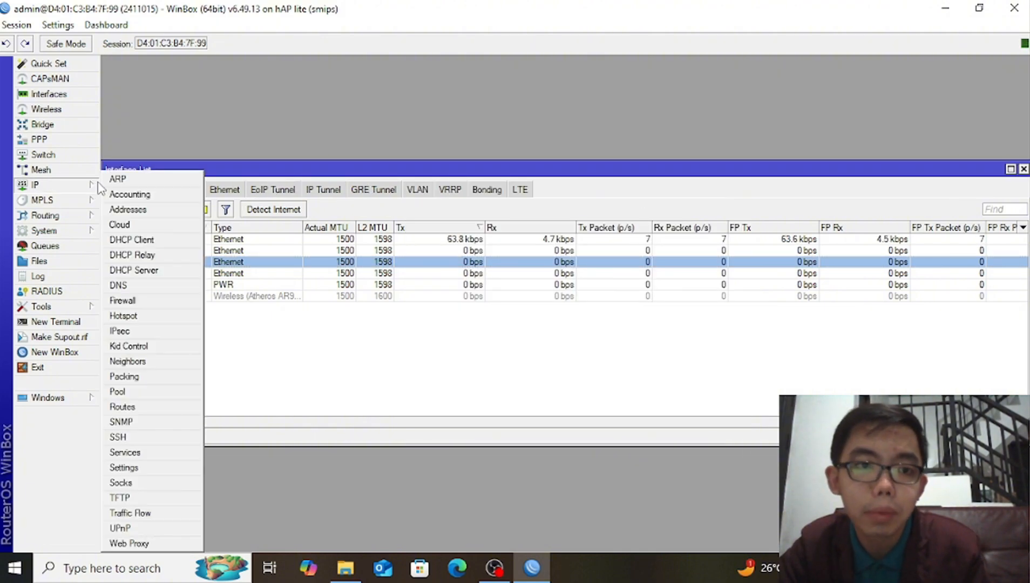
click(173, 300)
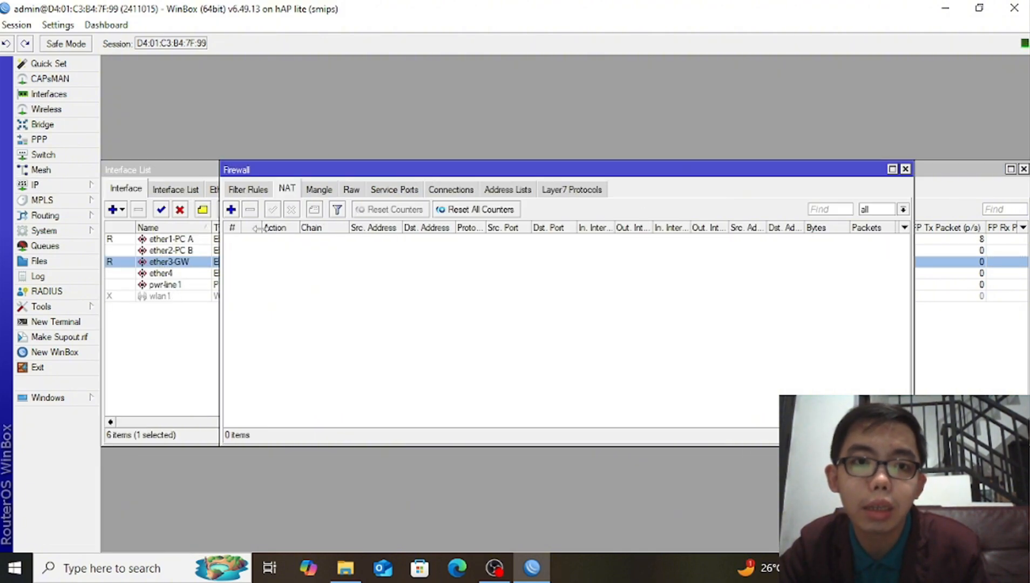
click(231, 210)
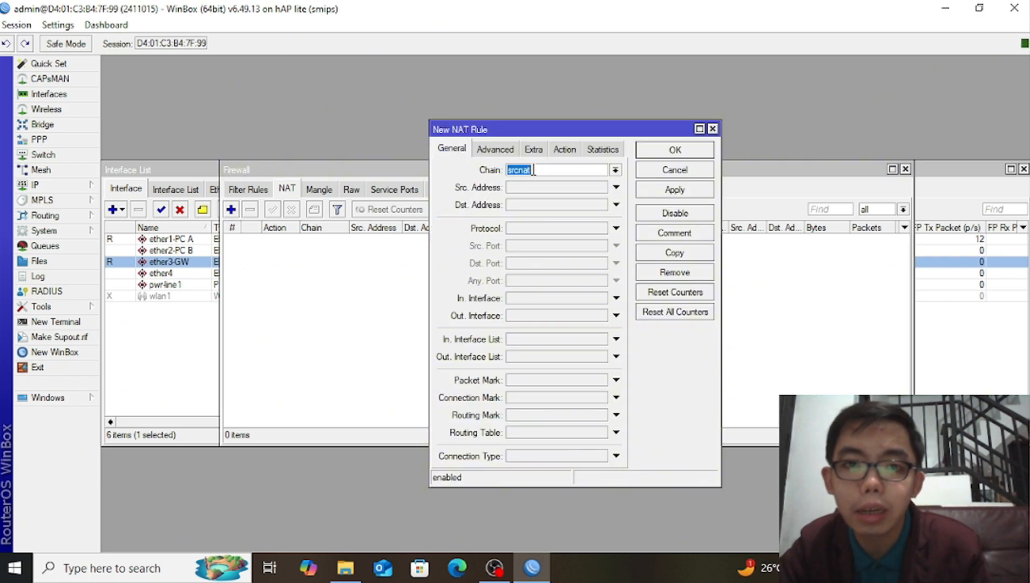
click(501, 318)
click(604, 317)
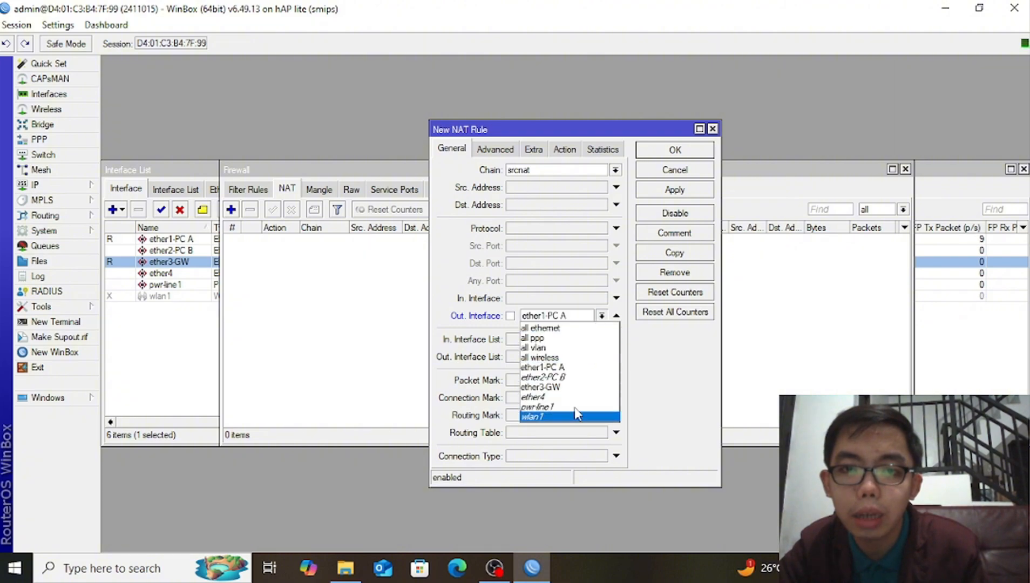
click(579, 386)
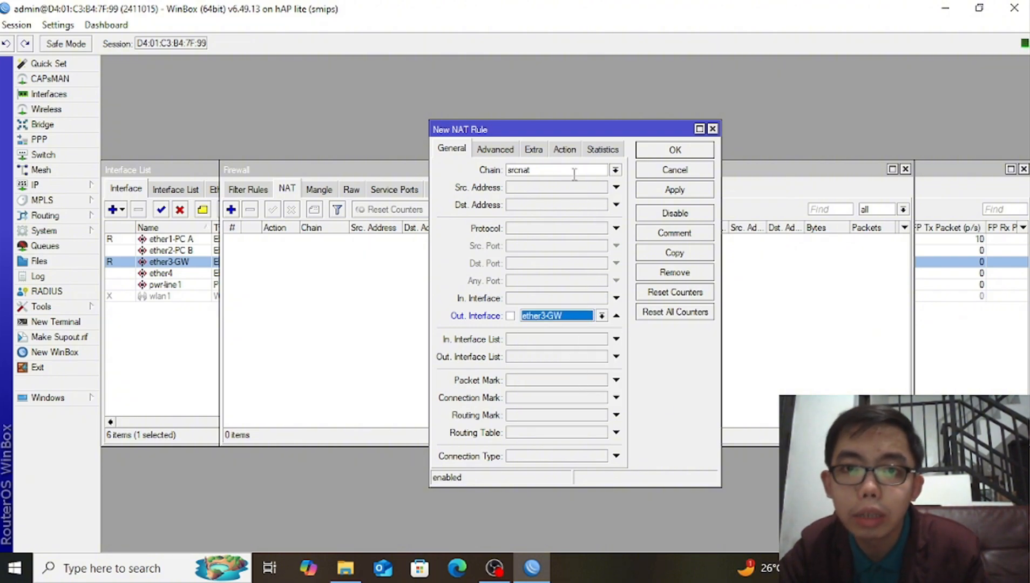
Set the NAT rule's action to masquerade, save the rule and close the firewall window
click(565, 149)
click(615, 170)
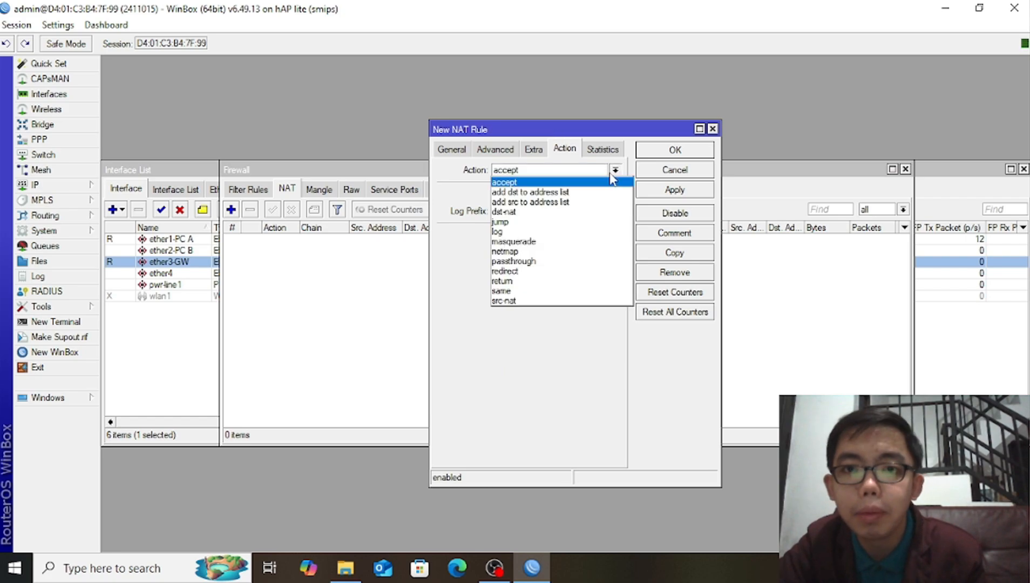
click(554, 244)
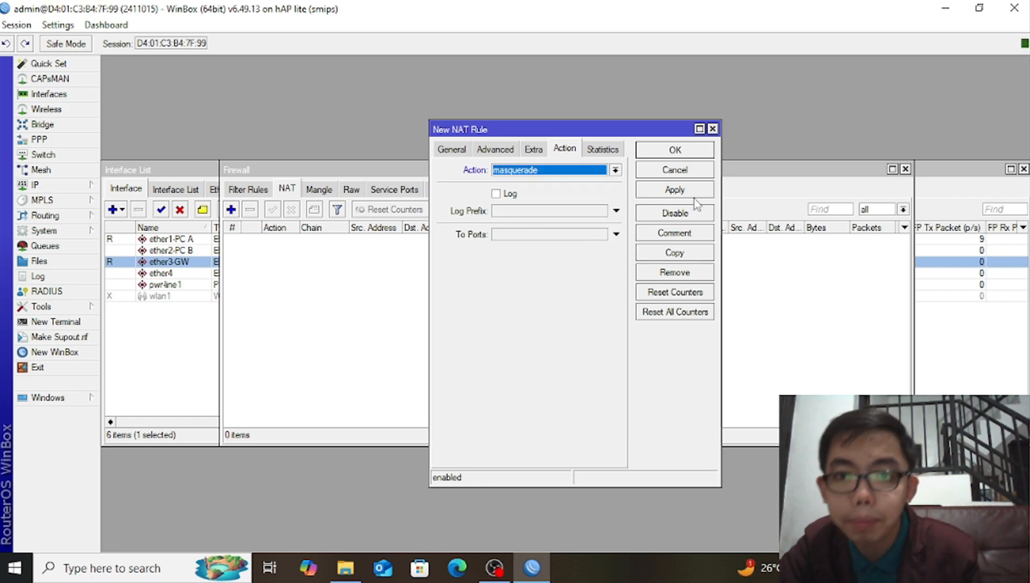
click(688, 193)
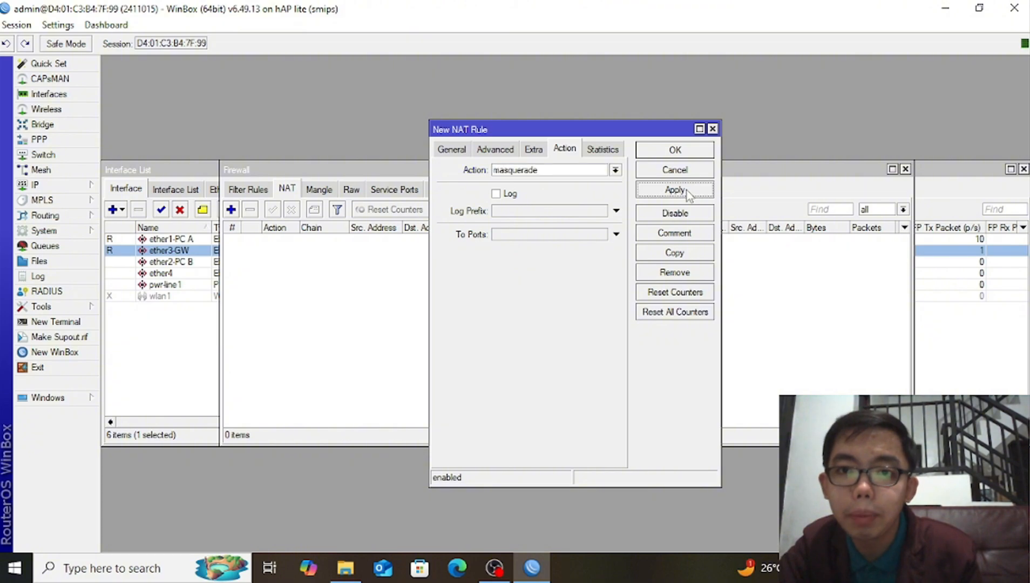
click(690, 151)
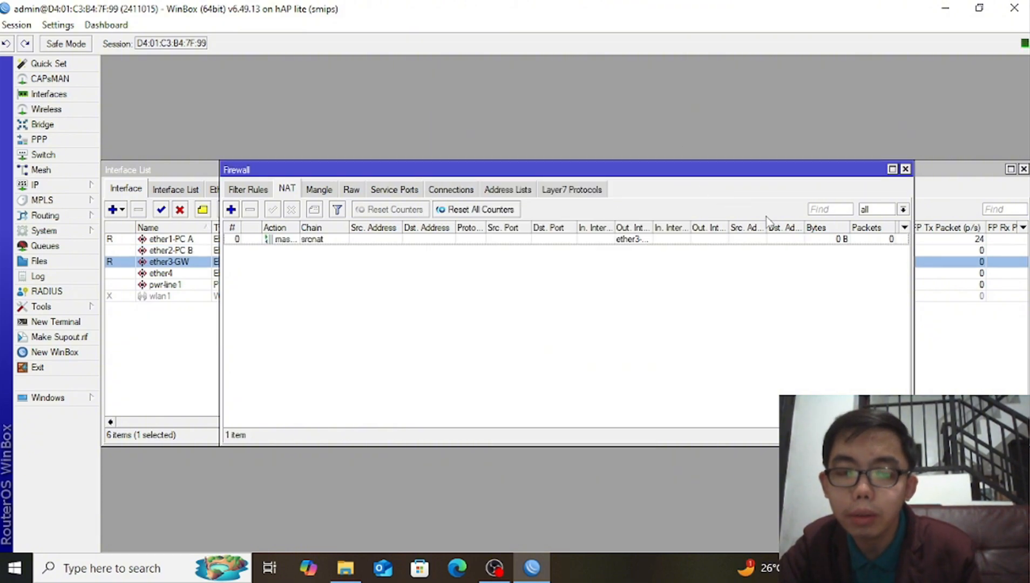
click(906, 169)
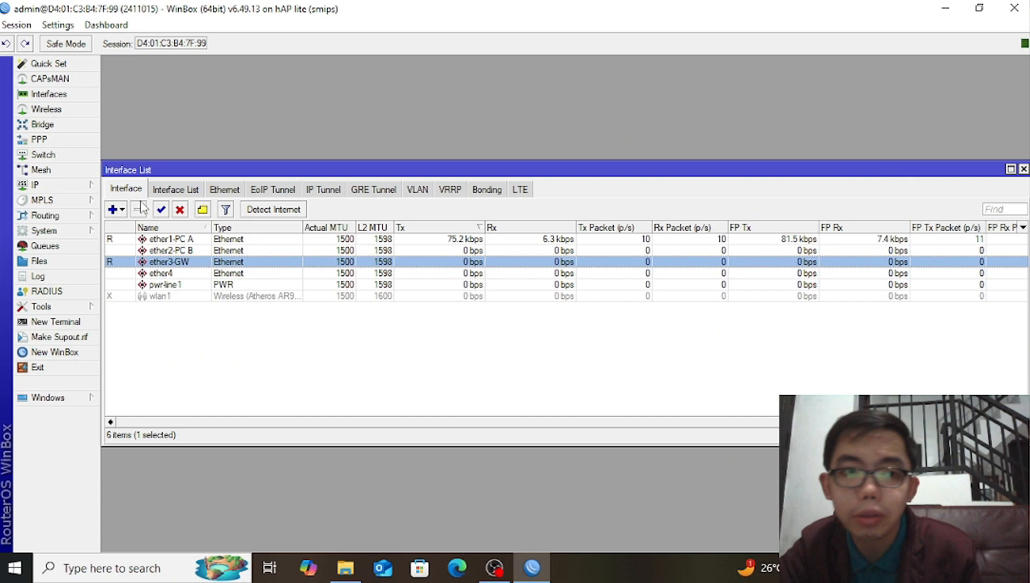
Add a default route for 0.0.0.0/0 through the gateway 172.173.171.222 and save it
click(74, 188)
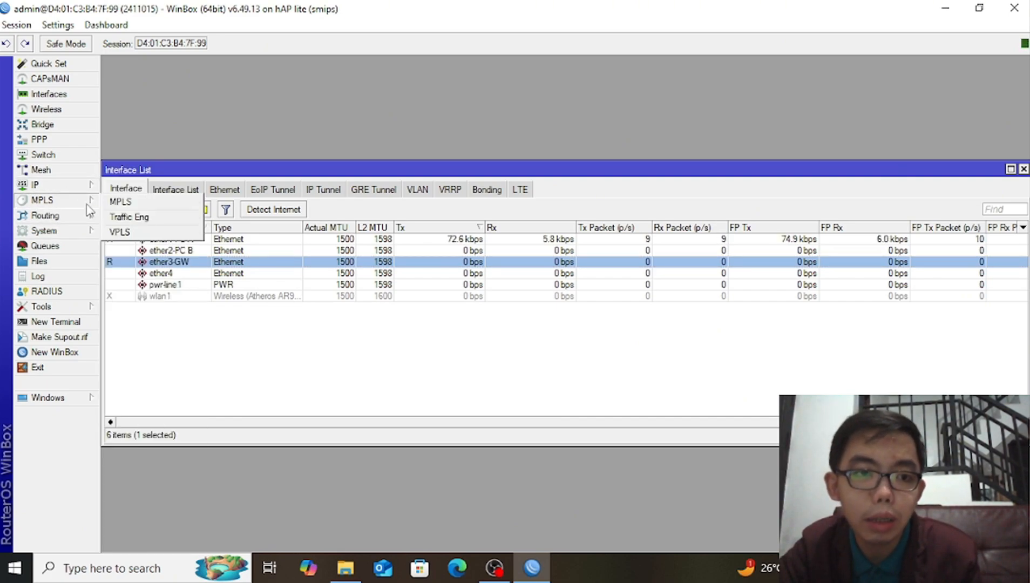
click(155, 409)
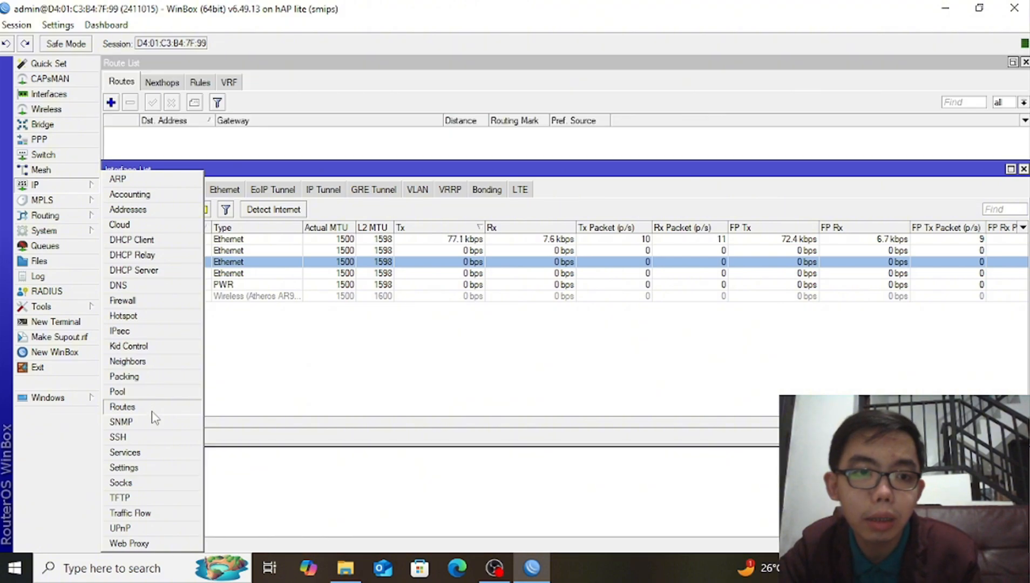
click(111, 102)
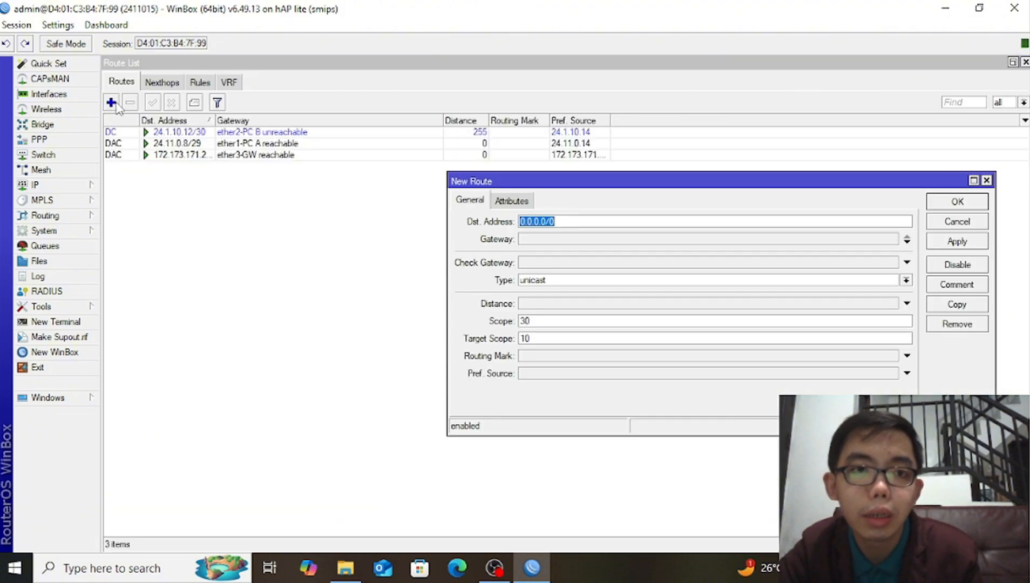
click(562, 241)
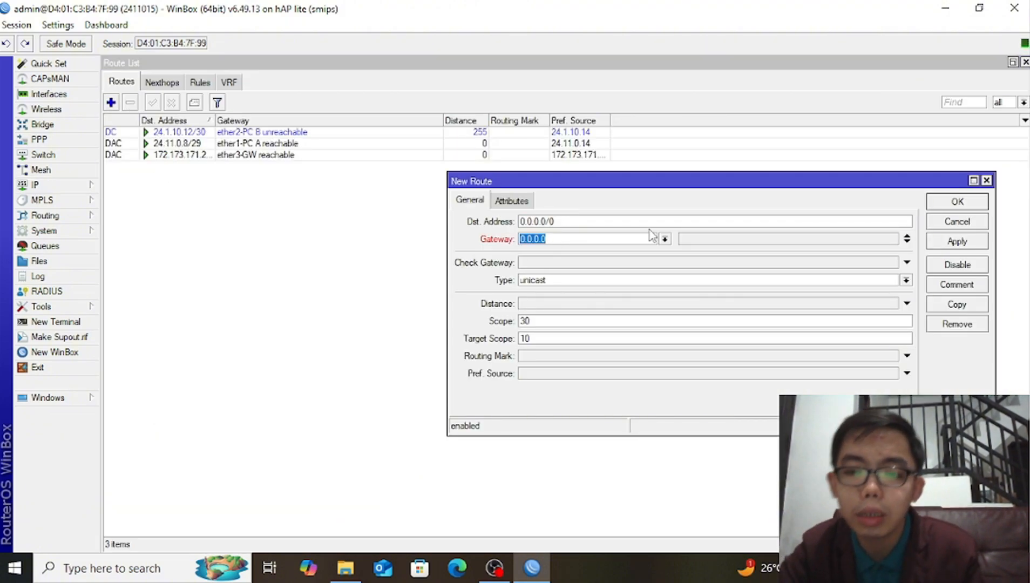
text(17)
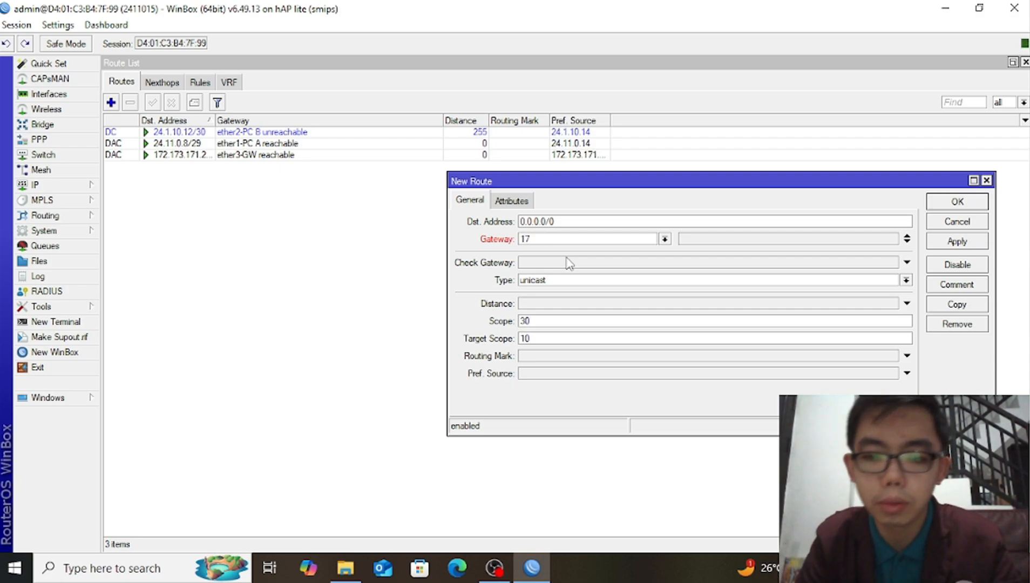
text(2.173.171.222)
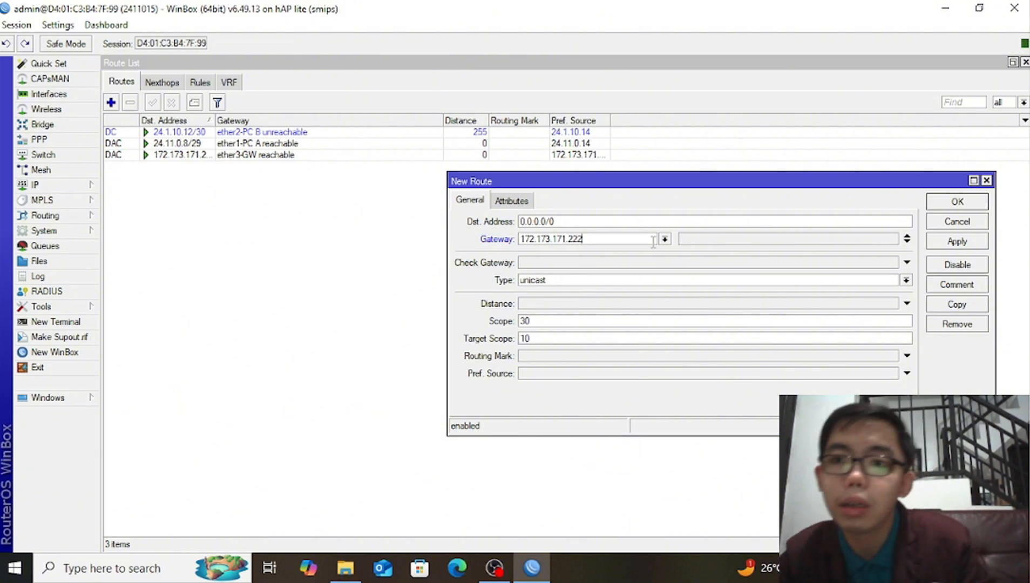
click(972, 241)
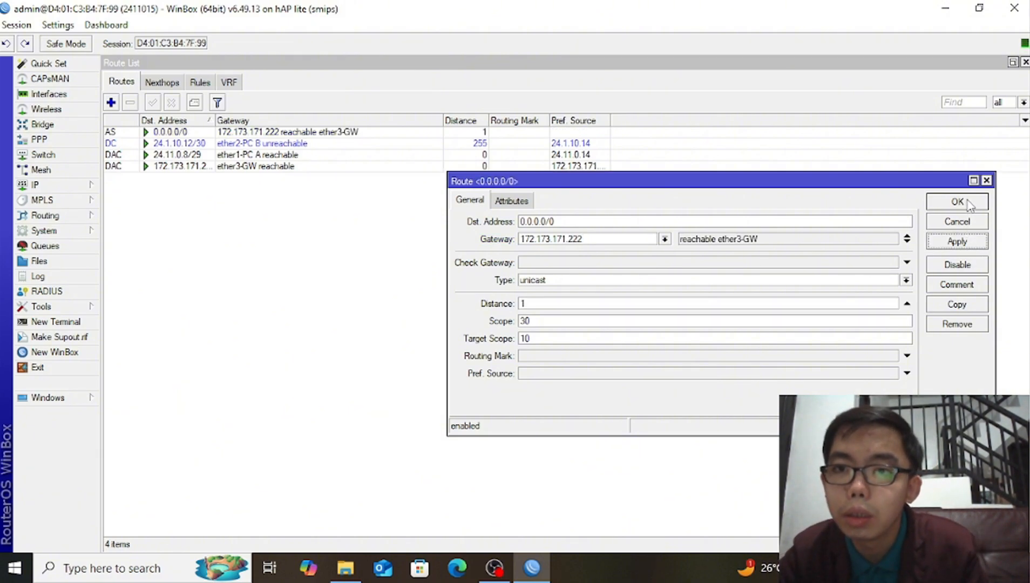
click(958, 202)
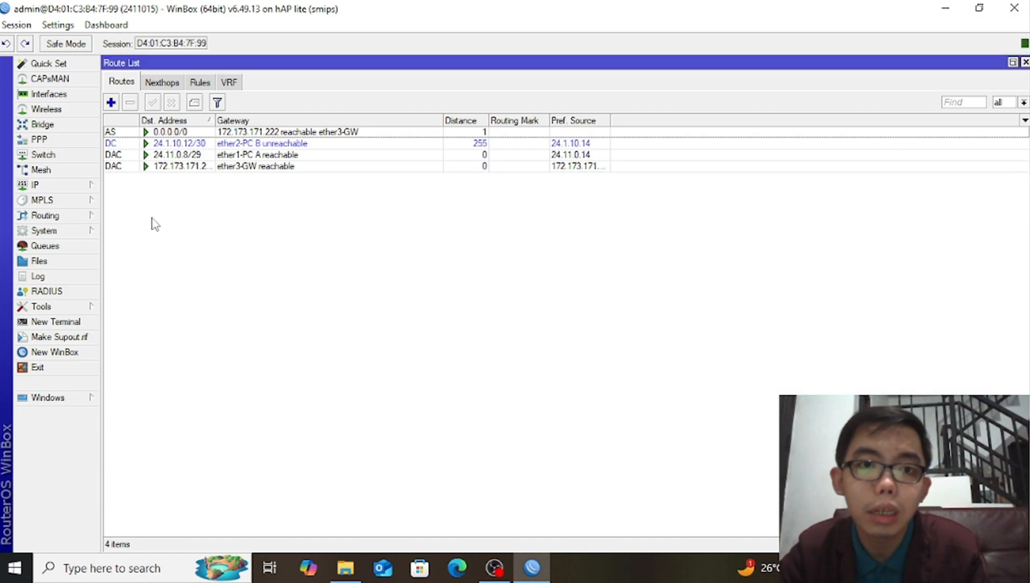
Open a terminal, decline the software license, skip the password change and ping Google.com
click(68, 324)
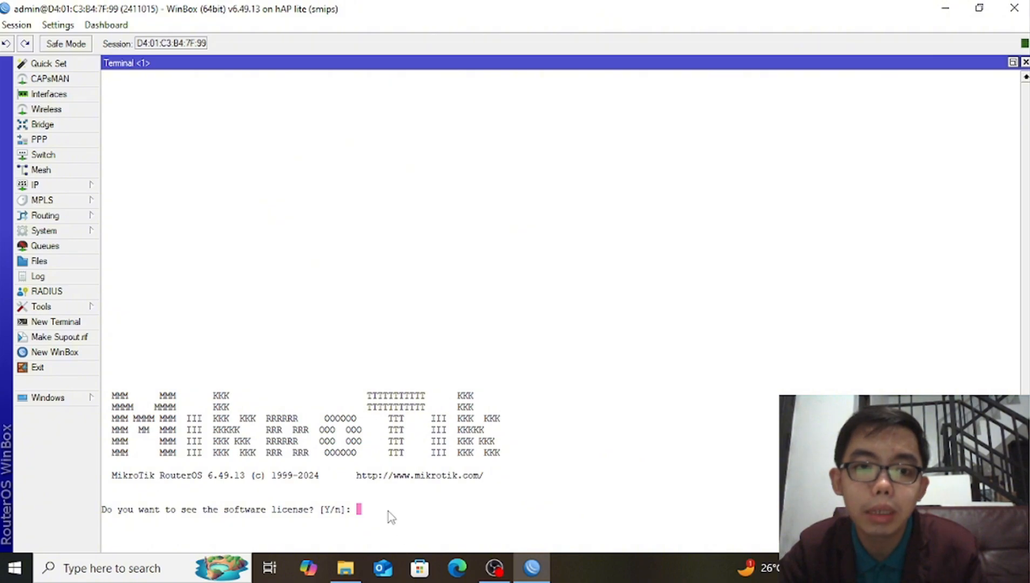
text(n)
key(Return)
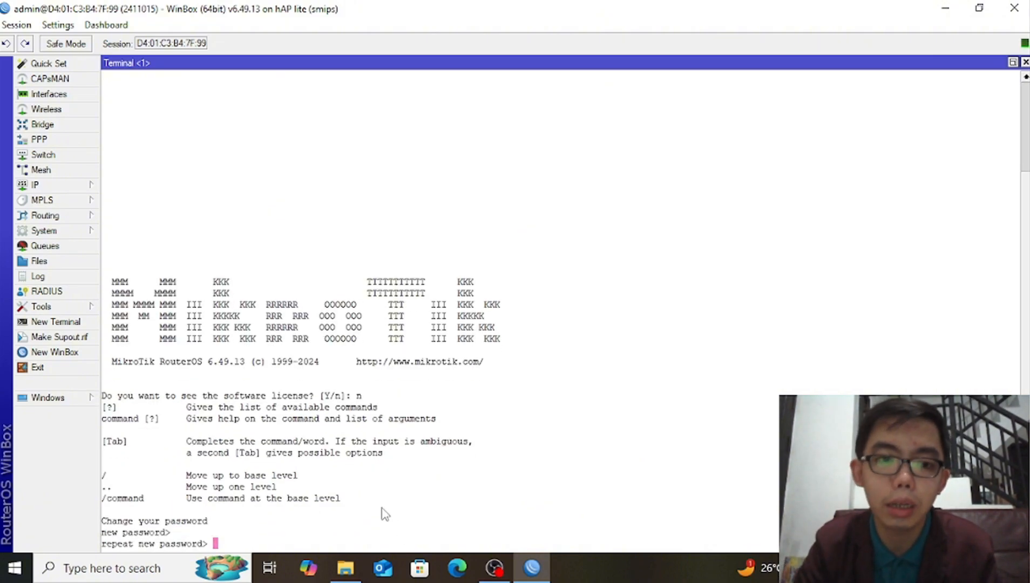
key(Return)
text(ping)
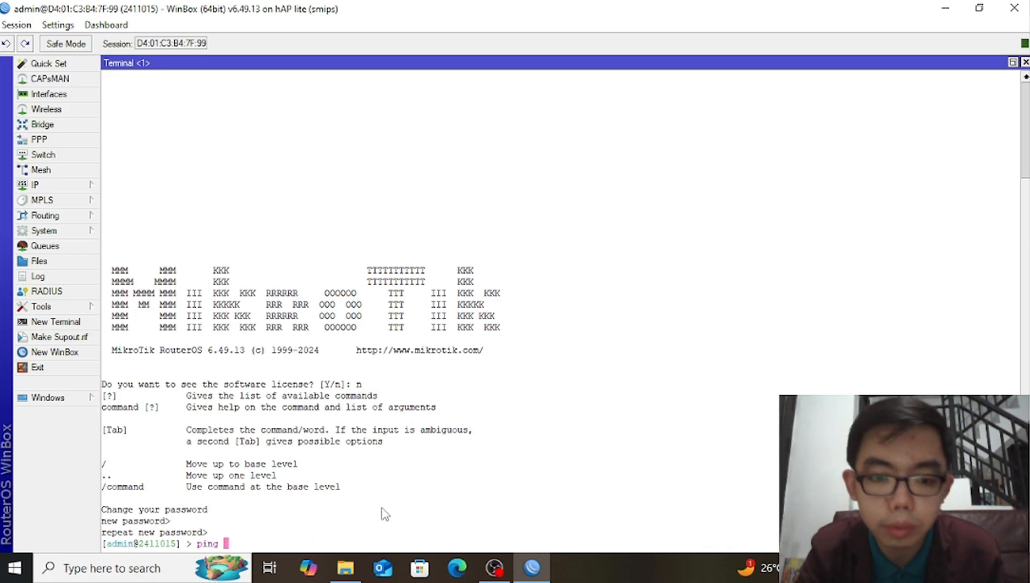
text( Google)
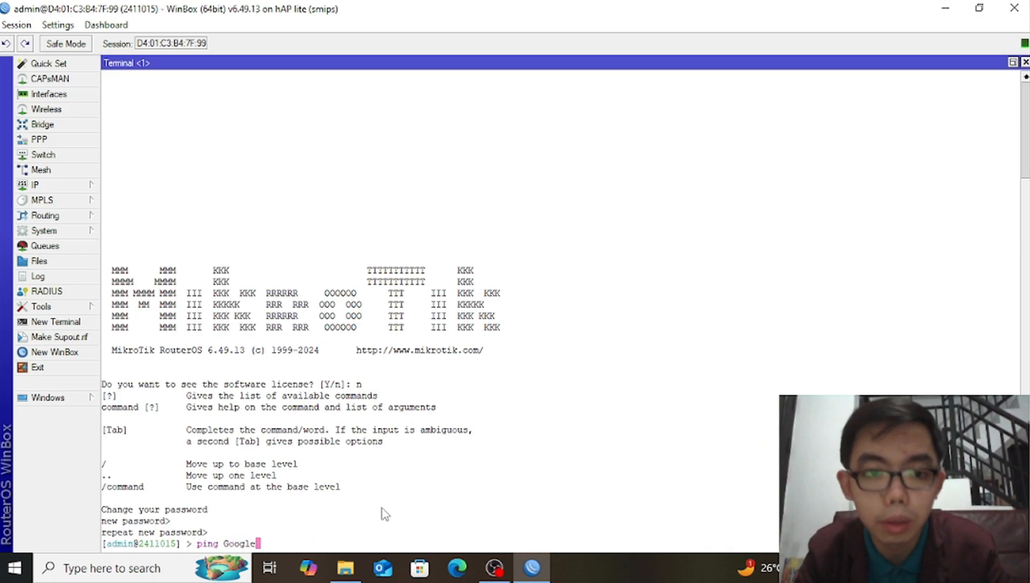
text(.com)
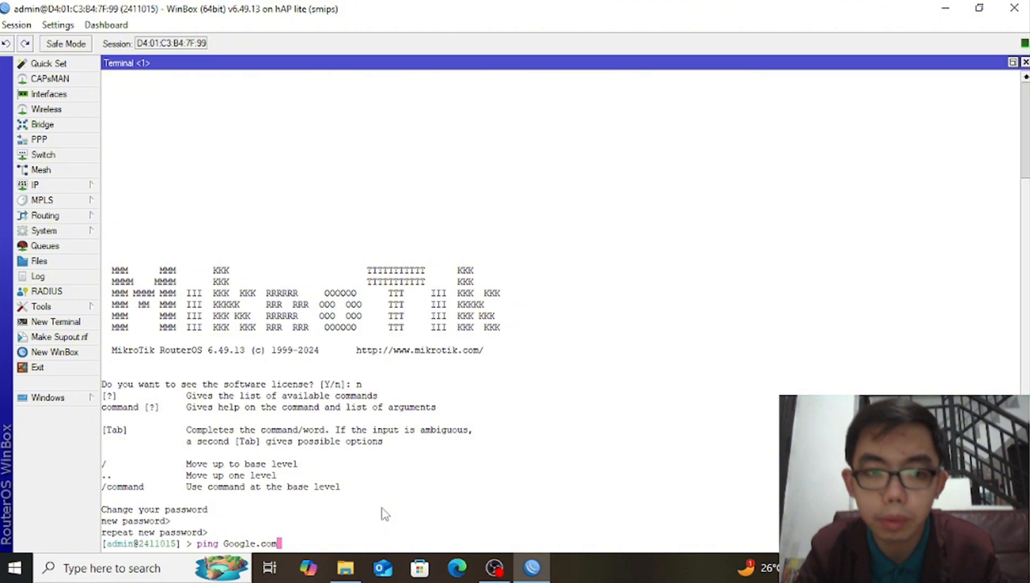
key(Return)
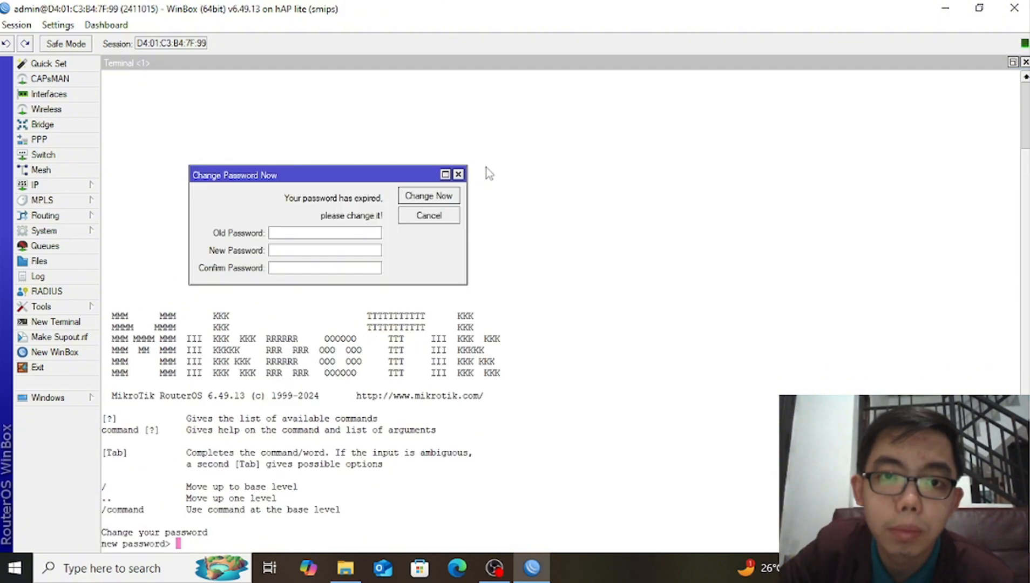
Dismiss the expired-password dialog, open a new terminal session and skip its password change
click(460, 173)
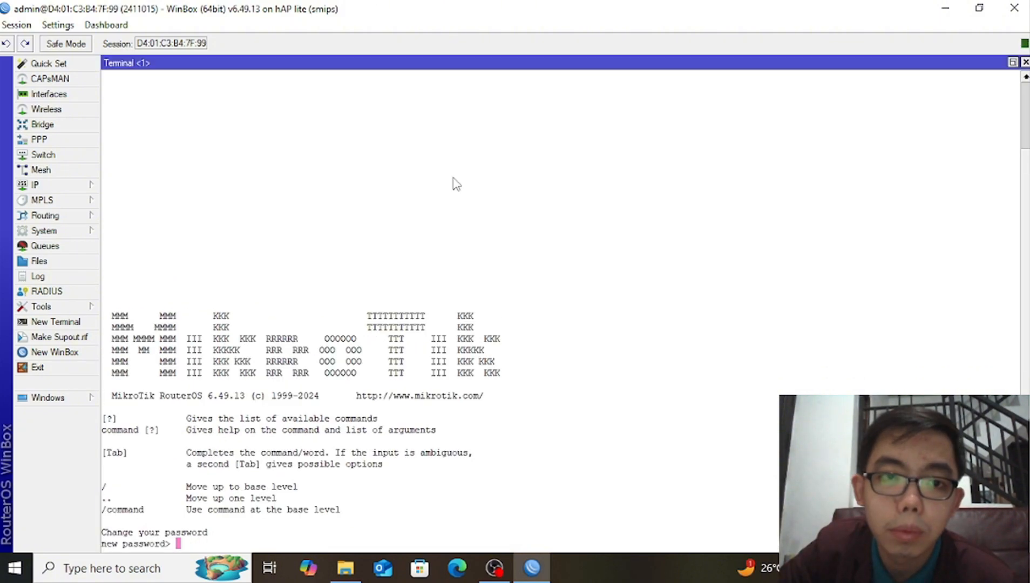
click(62, 322)
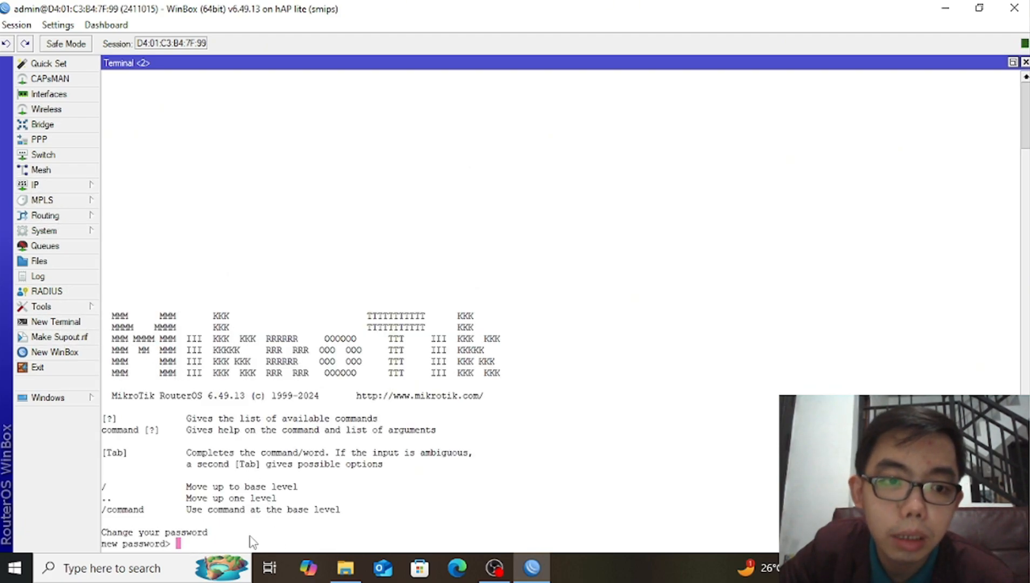
key(Return)
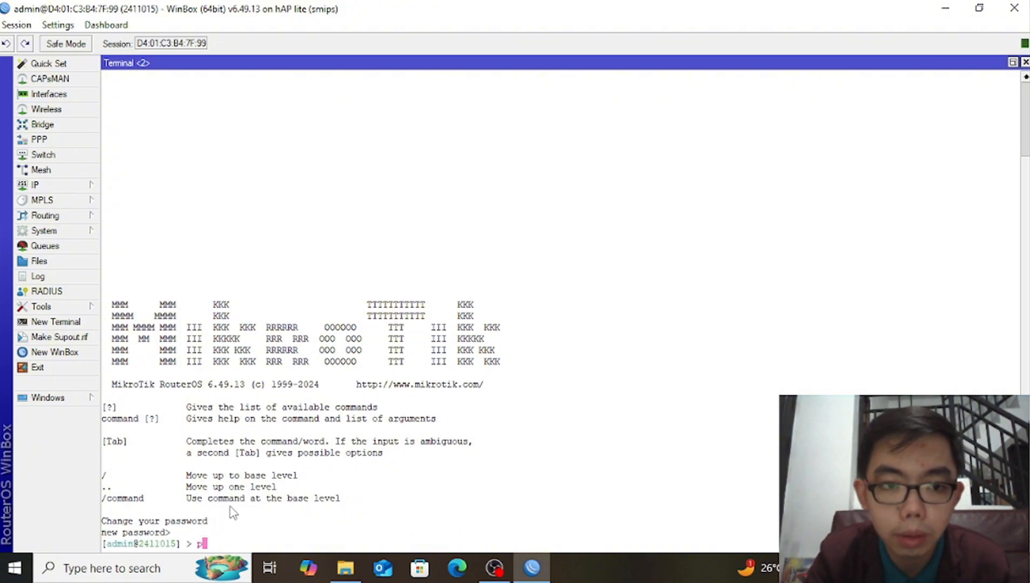
Ping the gateway at 172.173.171.222 from the terminal, and stop the ping after several replies
key(BackSpace)
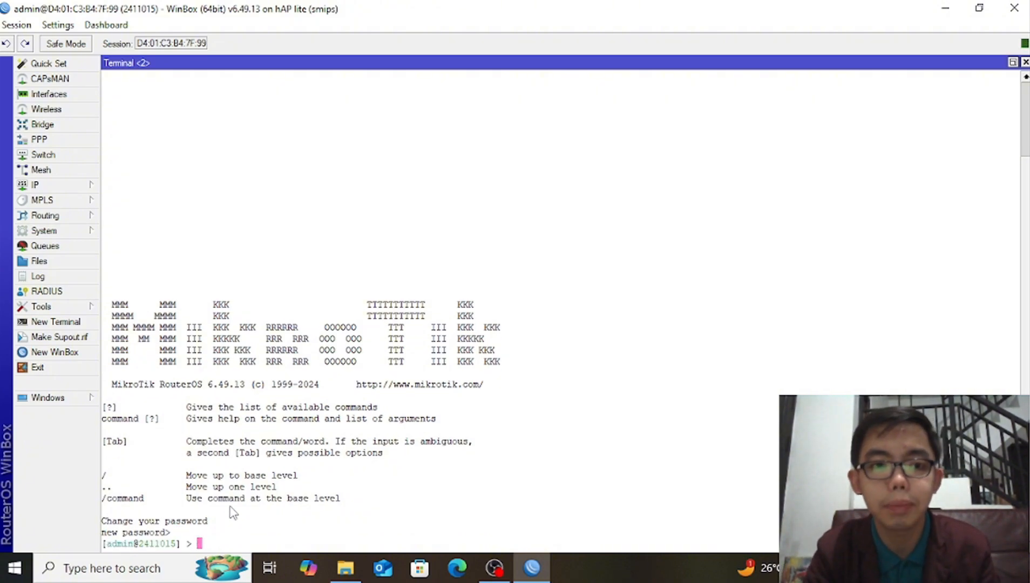
text(ping 17)
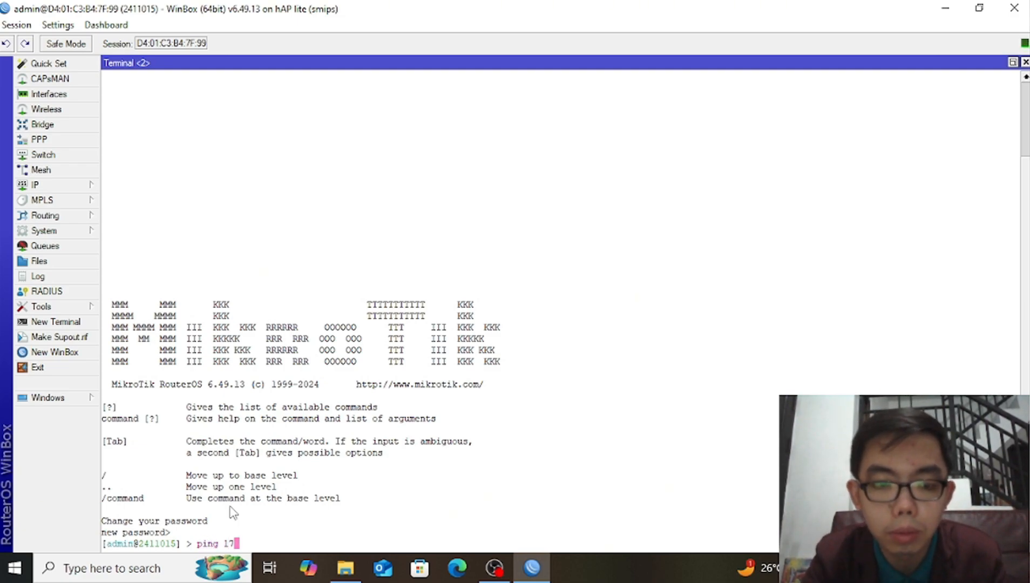
text(2.173)
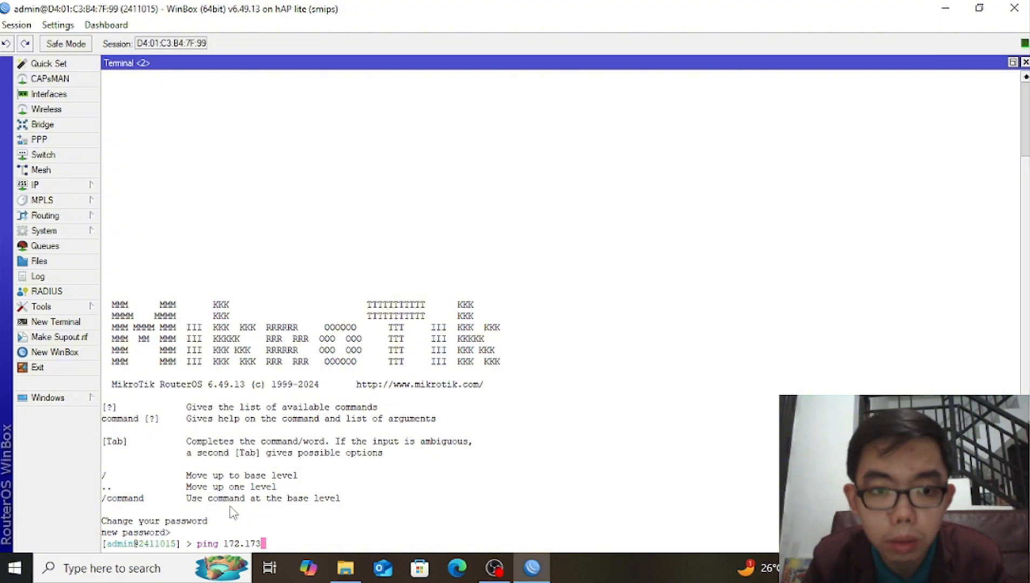
text(.171)
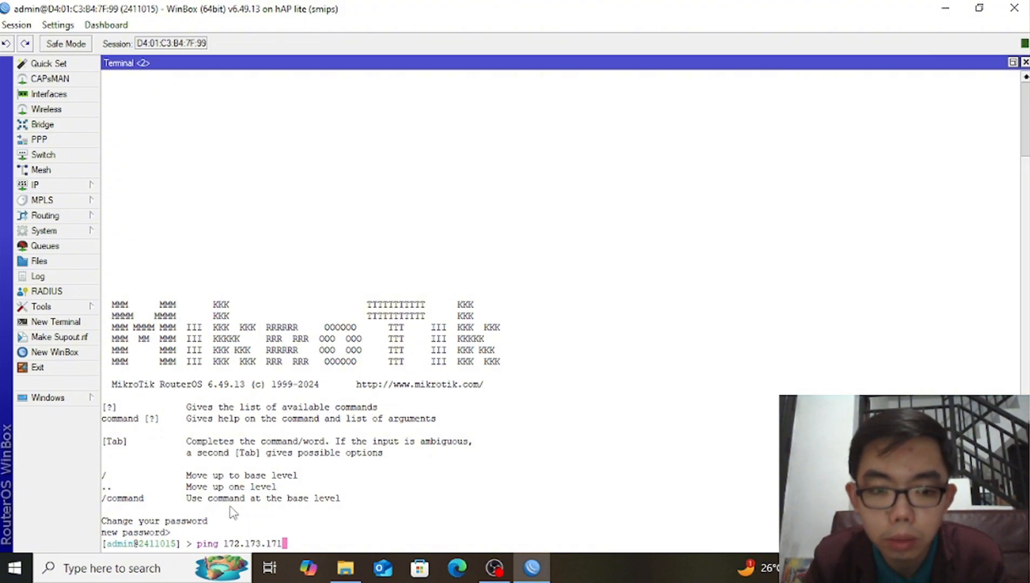
text(.222)
key(Return)
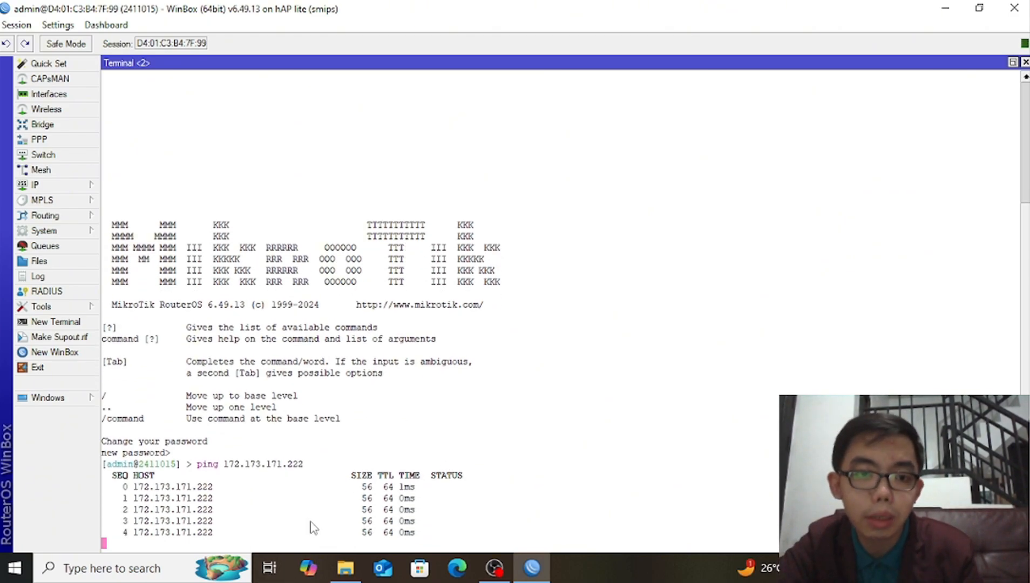
key(ctrl+c)
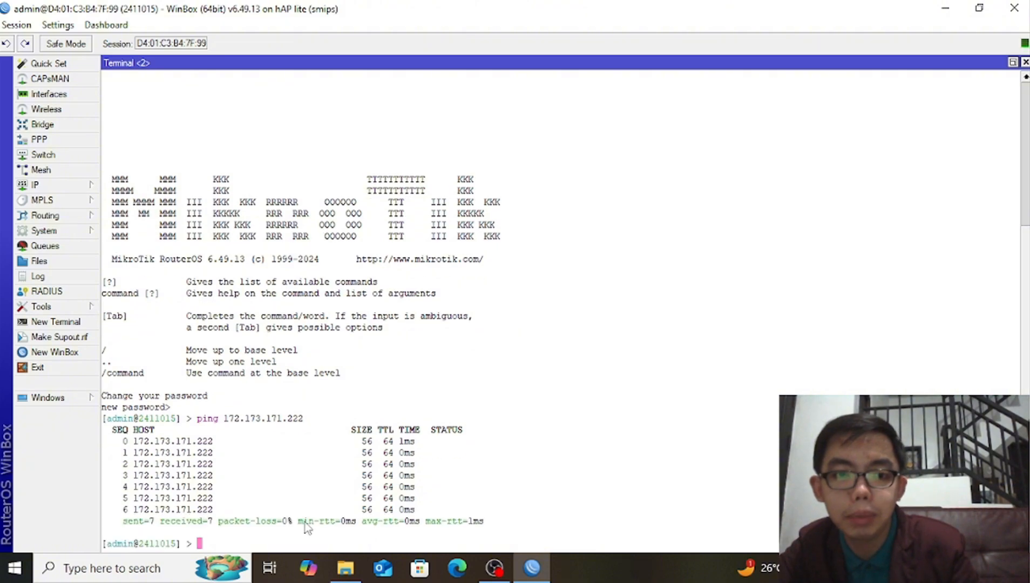
Check the IP addresses assigned to the router's interfaces in the address list, and close the list
click(70, 190)
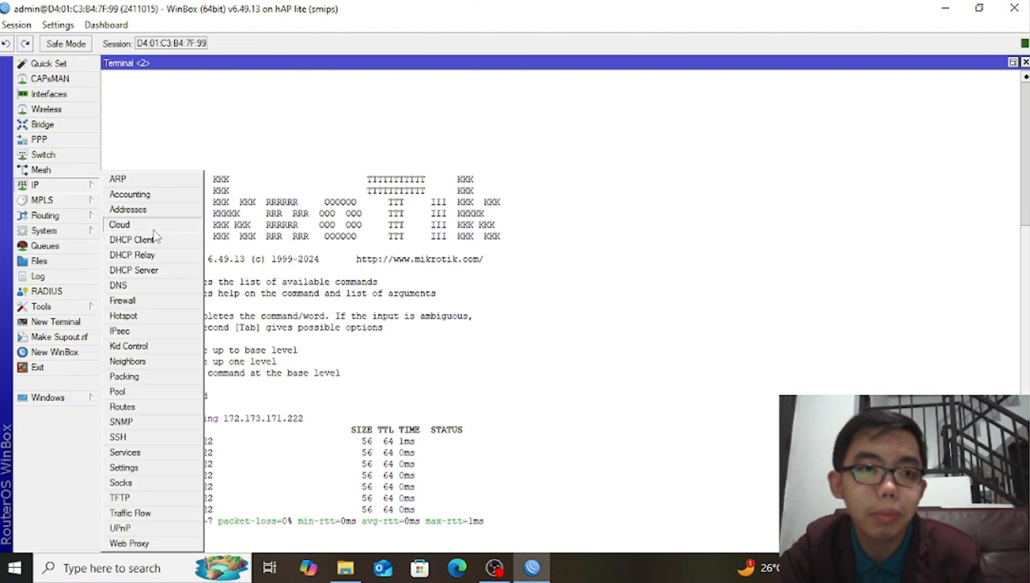
click(128, 209)
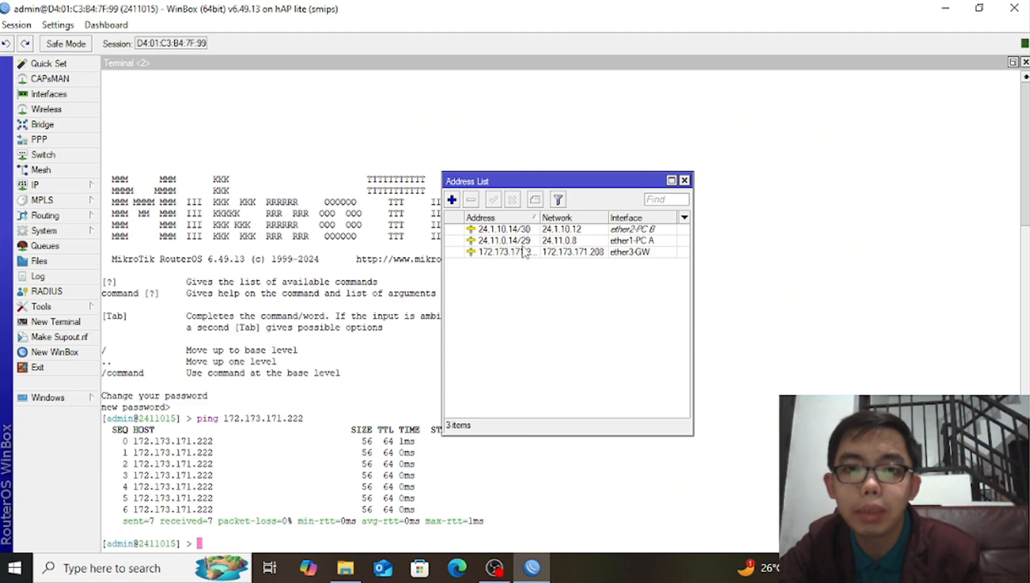
click(685, 180)
Ping the ether1-PC A interface address 24.11.0.14 from the terminal
text(2)
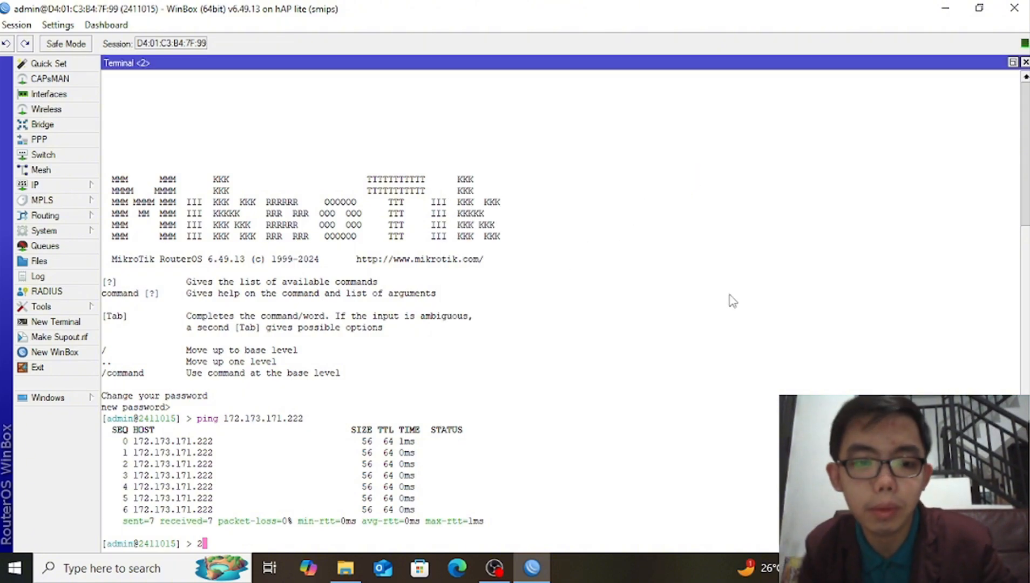
text(4)
key(BackSpace)
key(BackSpace)
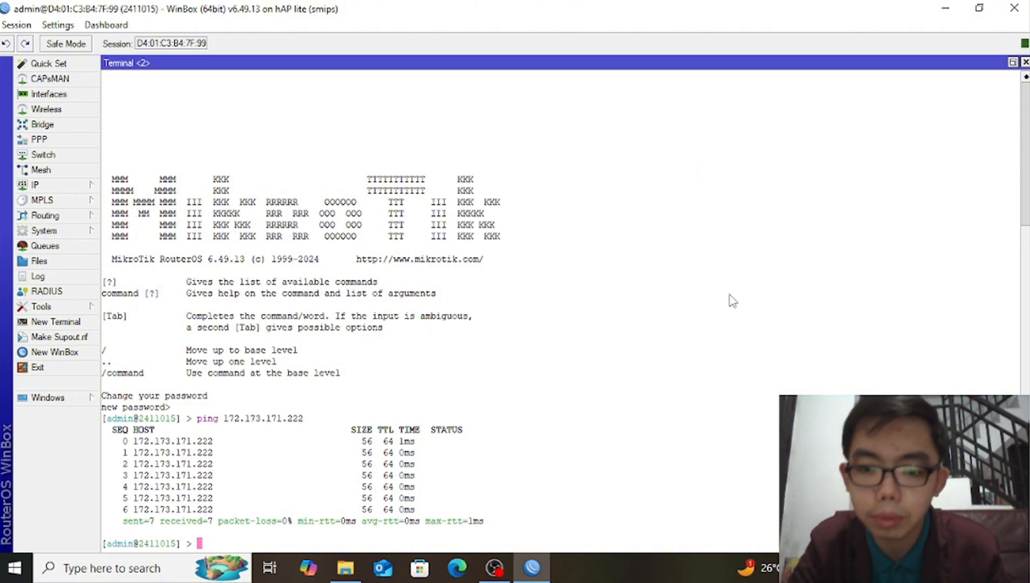
text(ping 24)
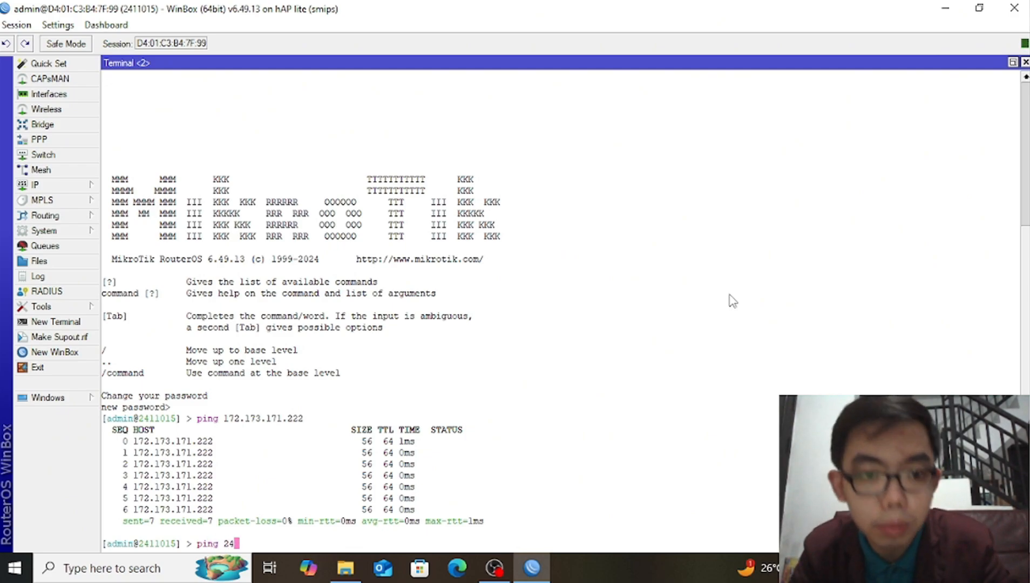
text(.11.0.14)
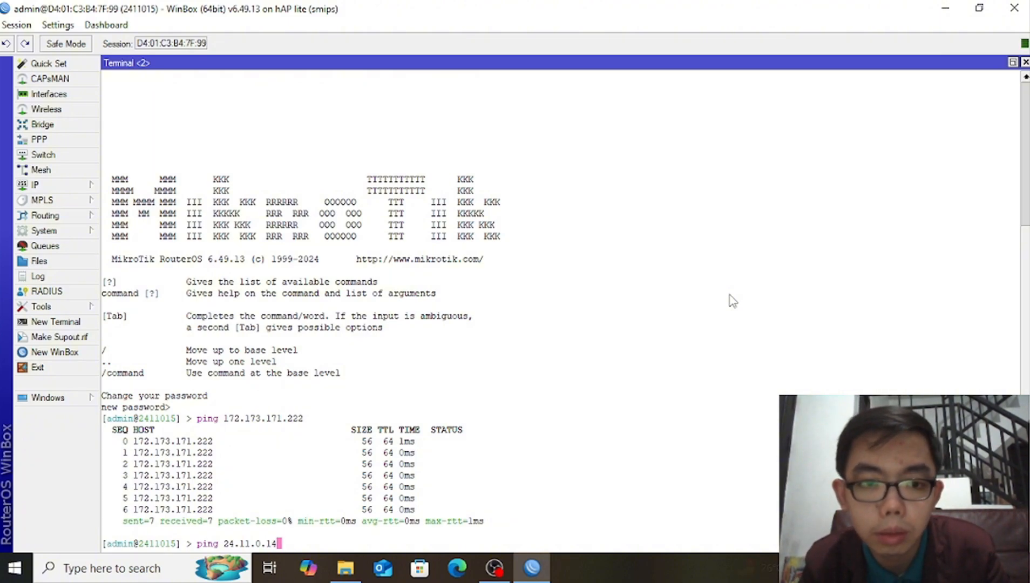
key(Return)
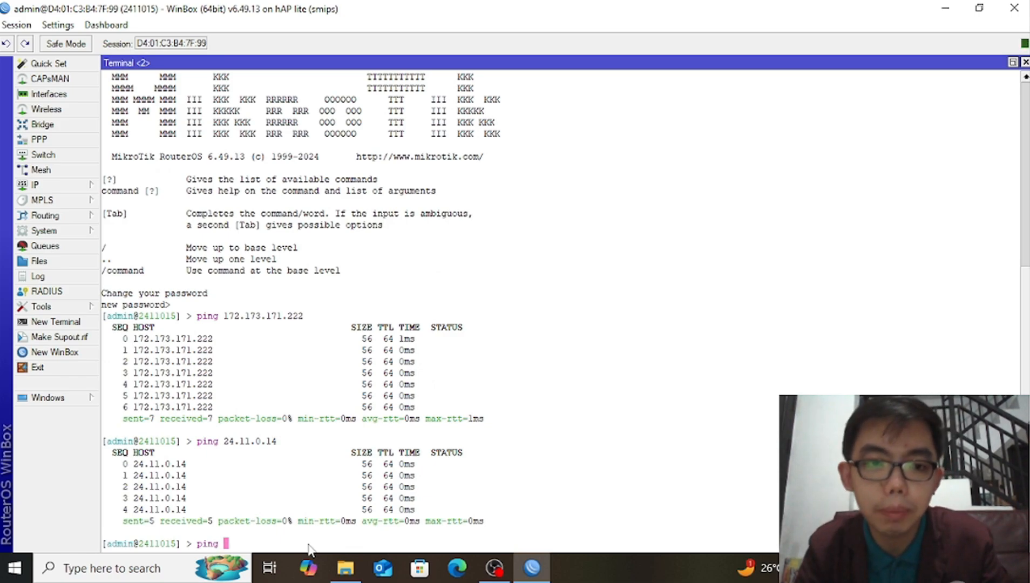
Ping the ether2-PC B interface address 24.1.10.14 from the terminal, and stop the ping after a few replies
text(2)
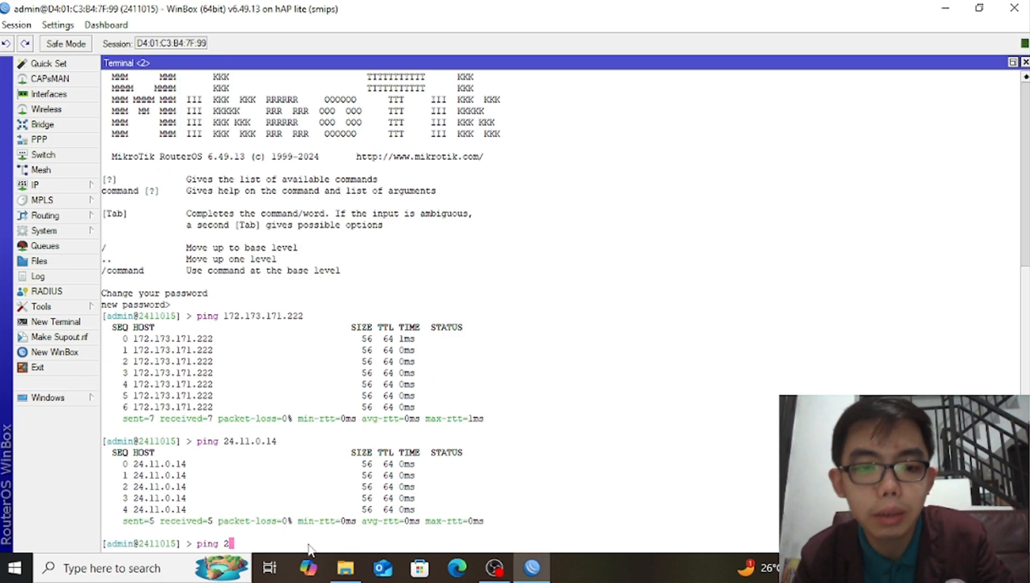
text(4.1.)
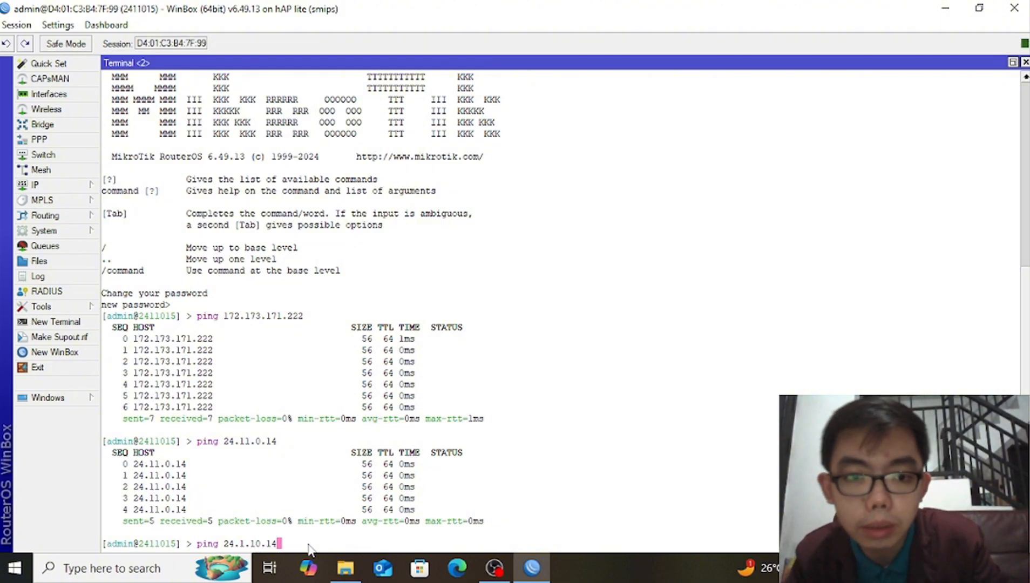
text(10.14)
key(Return)
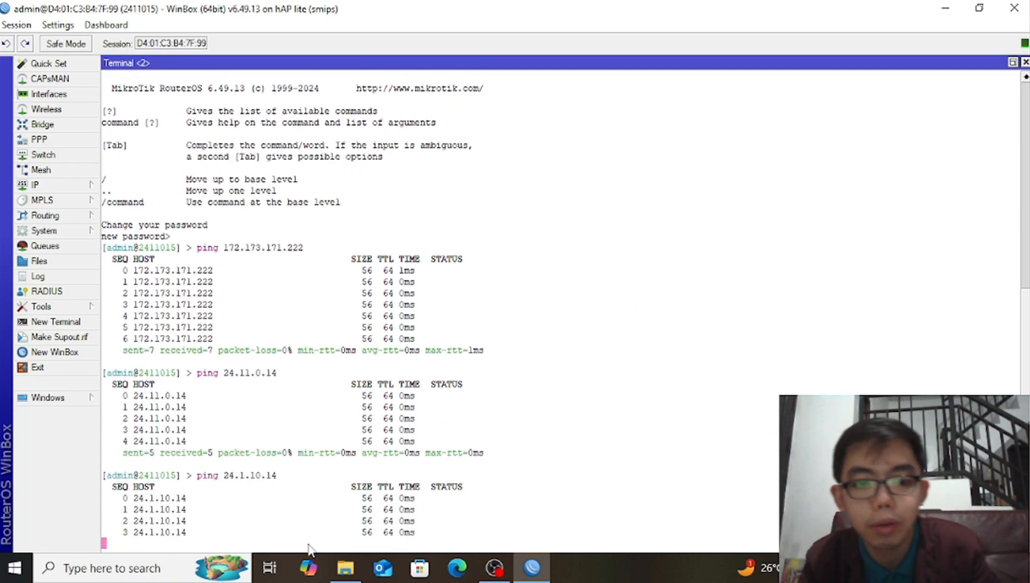
key(ctrl+c)
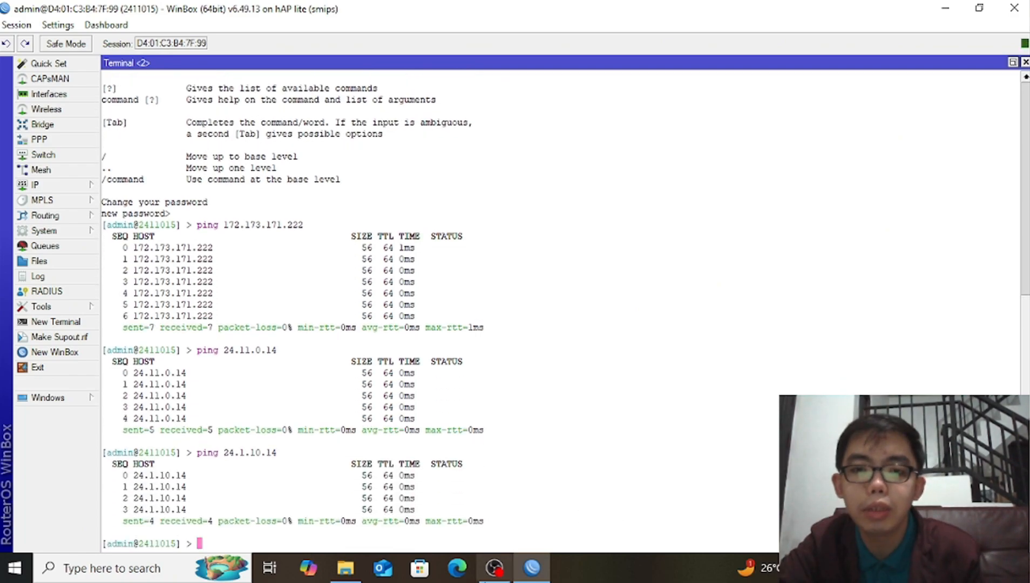
Minimize the router window, search Windows for "control panel" and open Control Panel
click(944, 7)
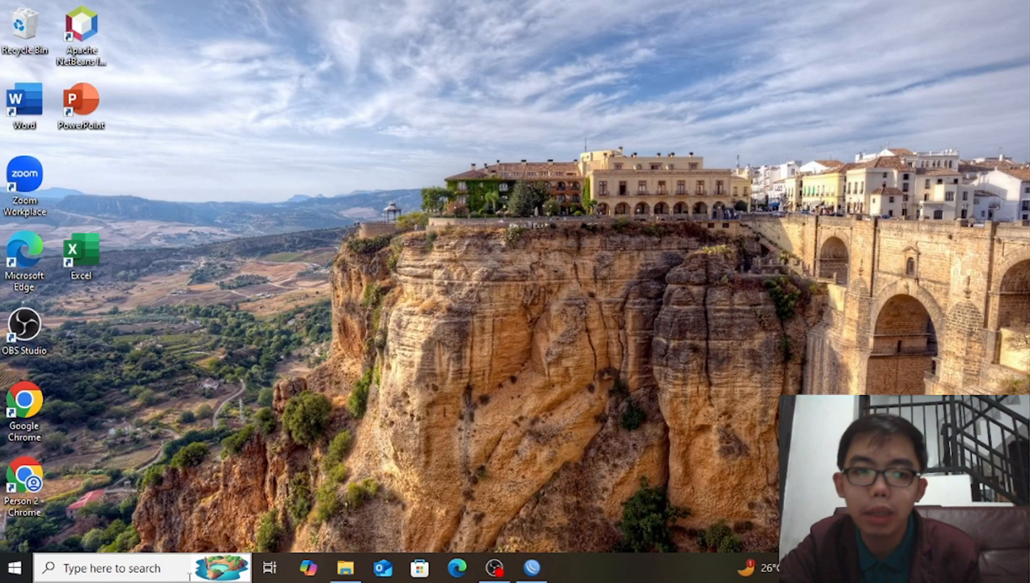
click(149, 568)
text(co)
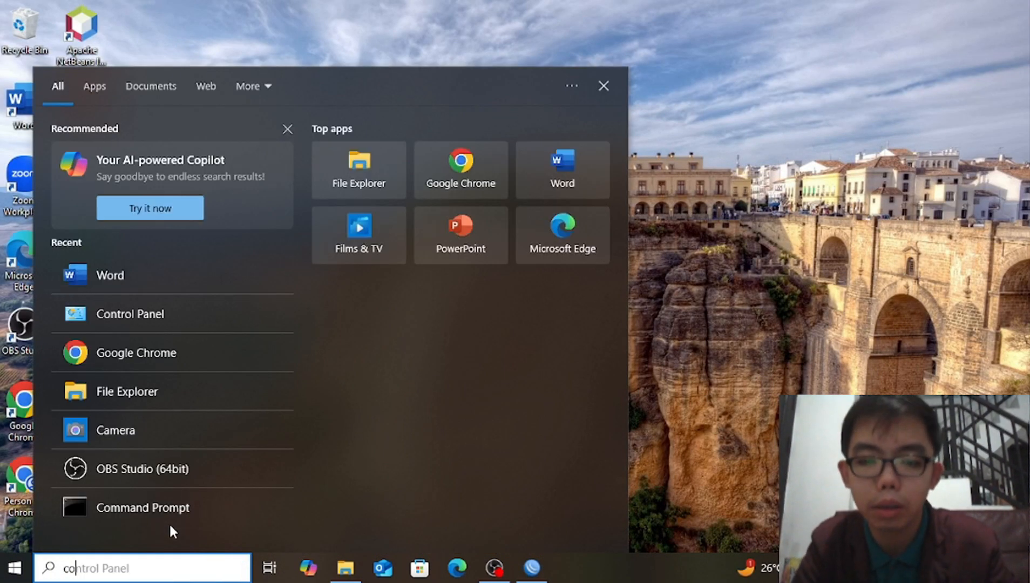
text(ntrol pa)
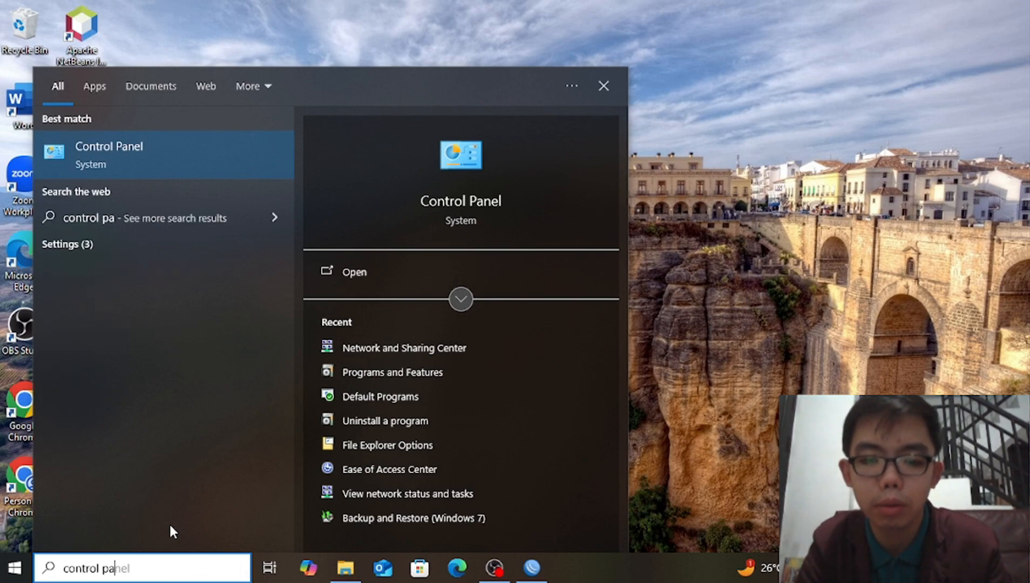
text(nel)
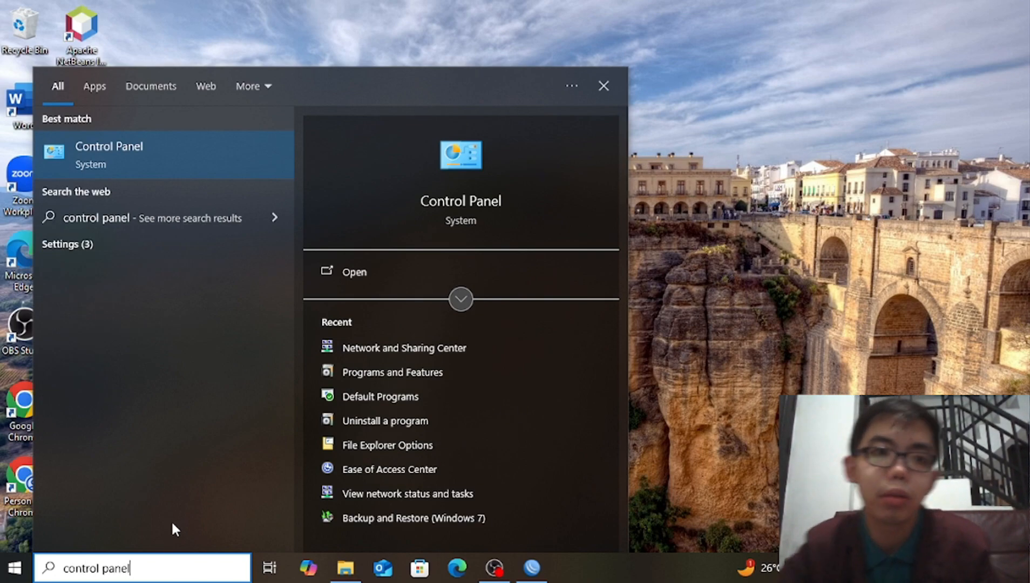
click(144, 170)
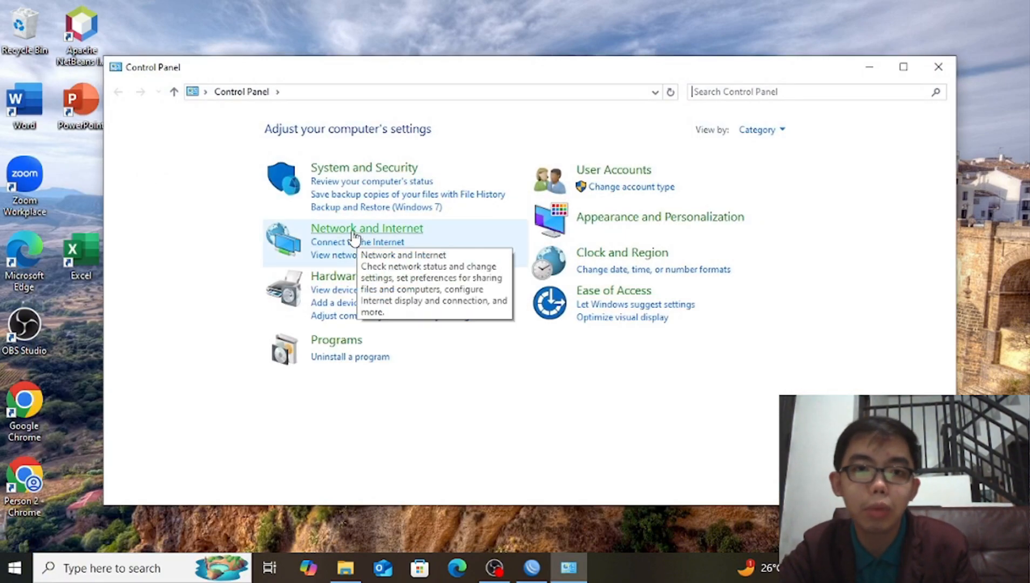
Open the computer's network adapter settings through Network and Sharing Center
click(353, 237)
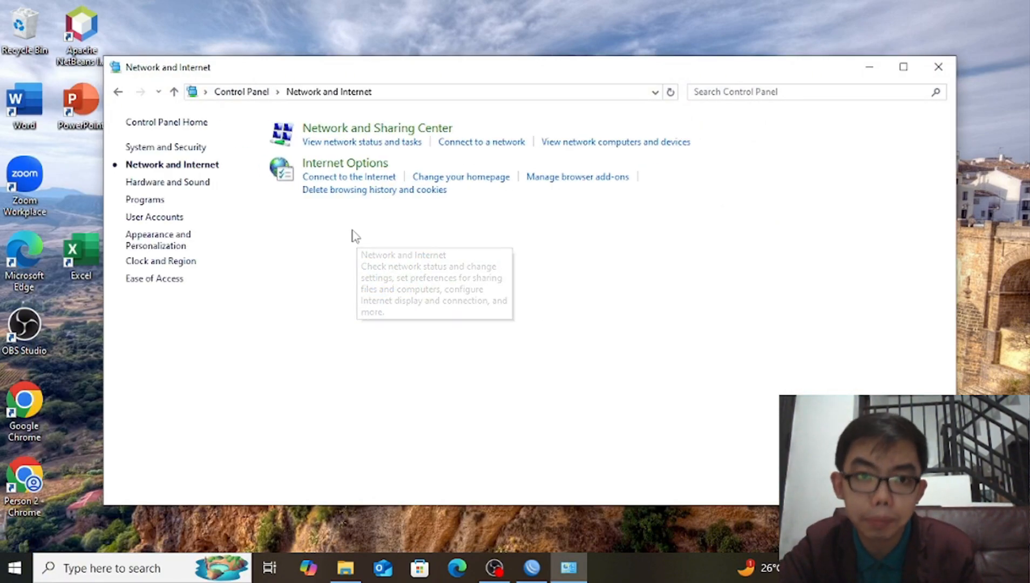
click(339, 131)
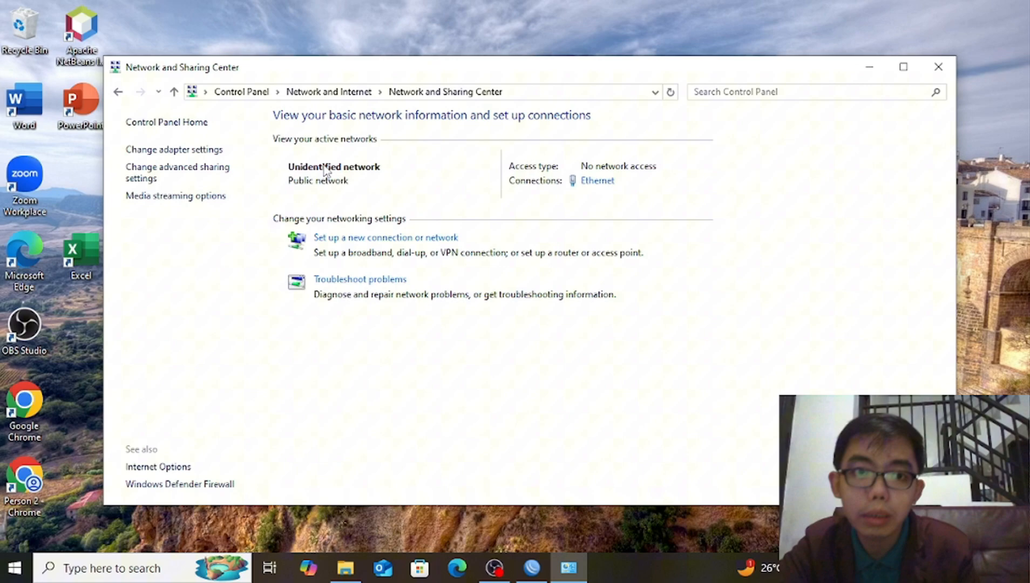
click(210, 150)
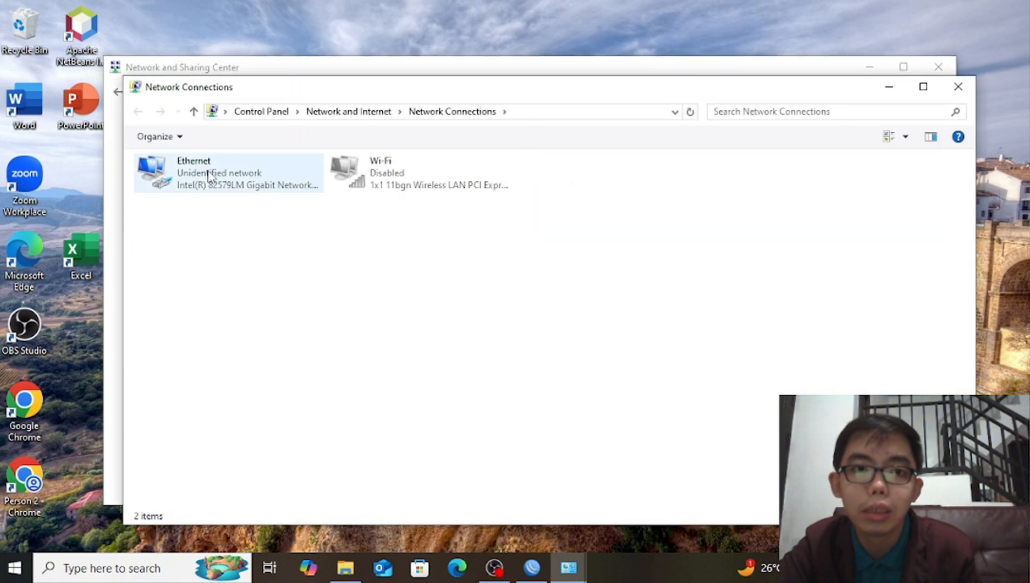
Open the Internet Protocol Version 4 (TCP/IPv4) properties of the Ethernet adapter
click(192, 167)
double_click(192, 167)
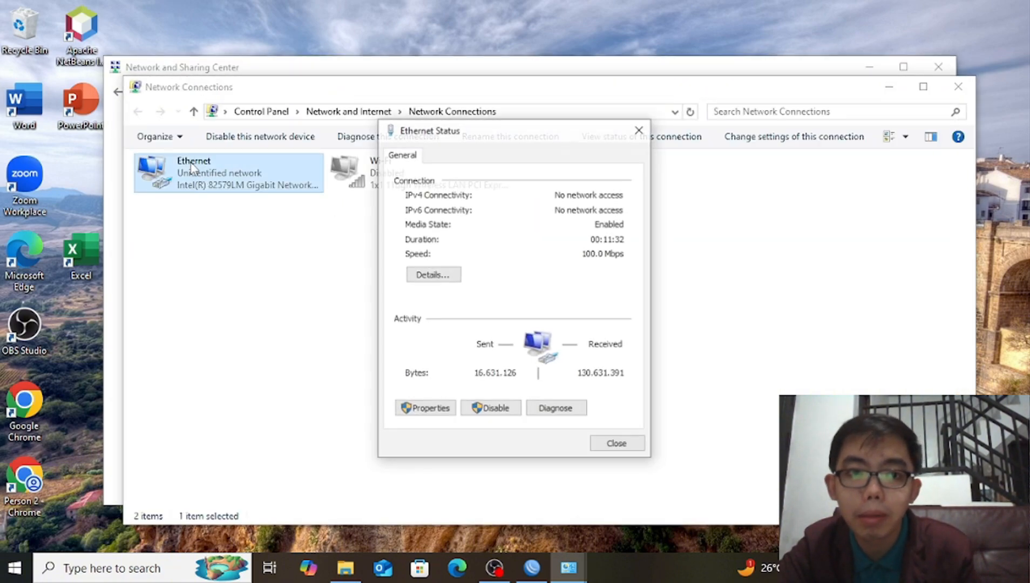
click(438, 414)
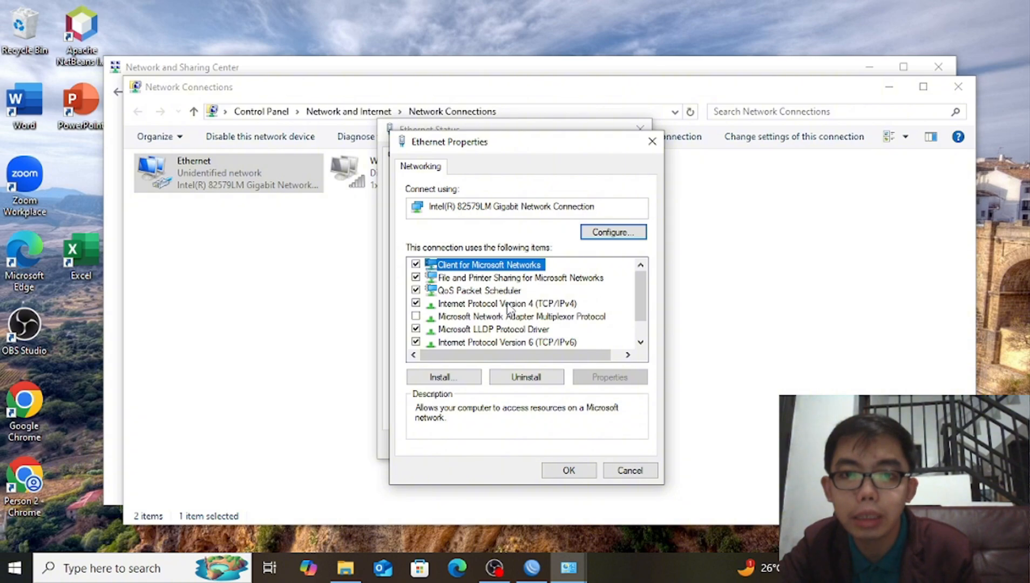
click(508, 304)
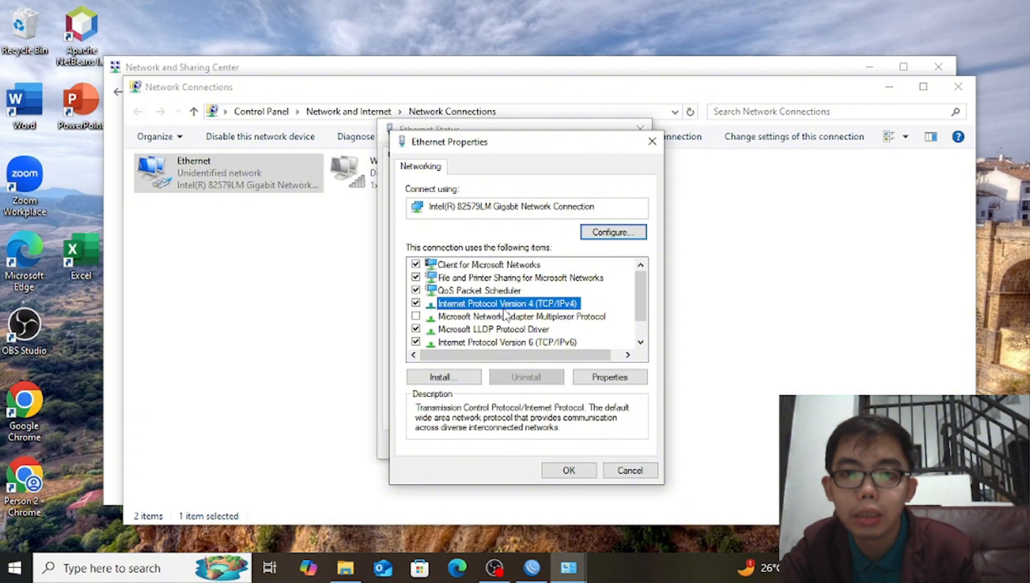
double_click(502, 307)
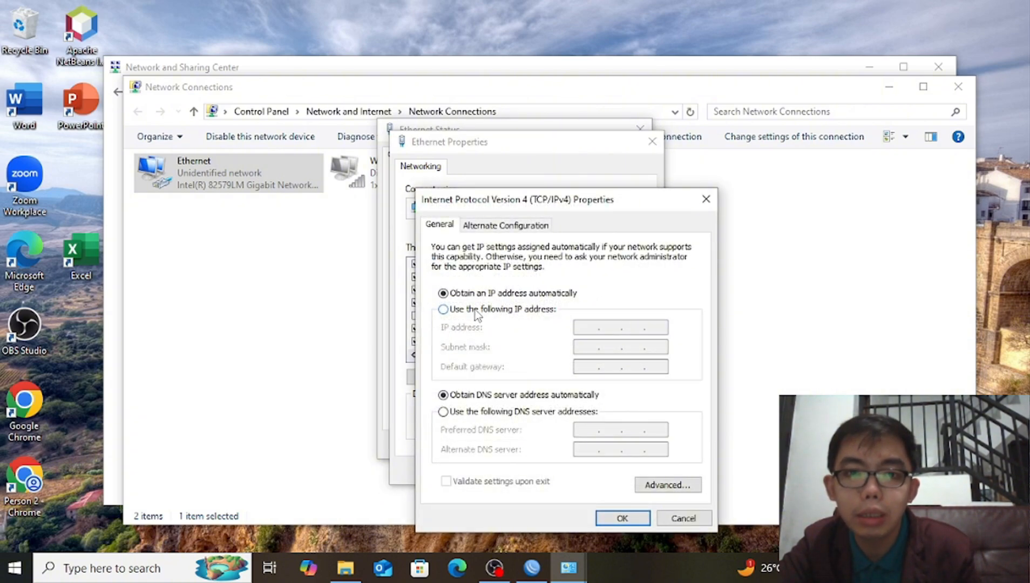
Switch the Ethernet adapter to a manual IPv4 configuration with IP address 24.11.0.13 and subnet mask 255.255.255.248
click(477, 314)
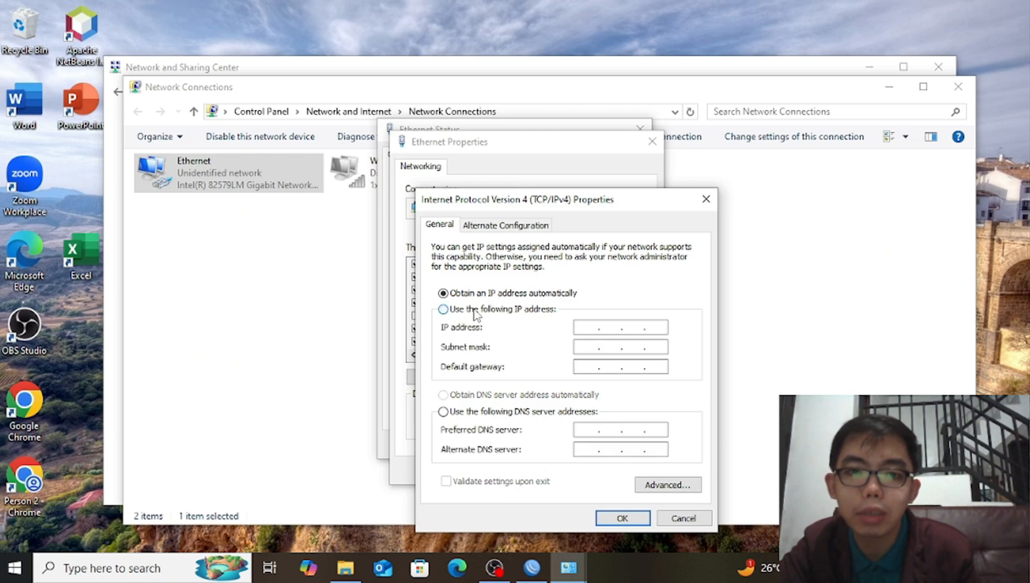
drag(842, 87, 885, 3)
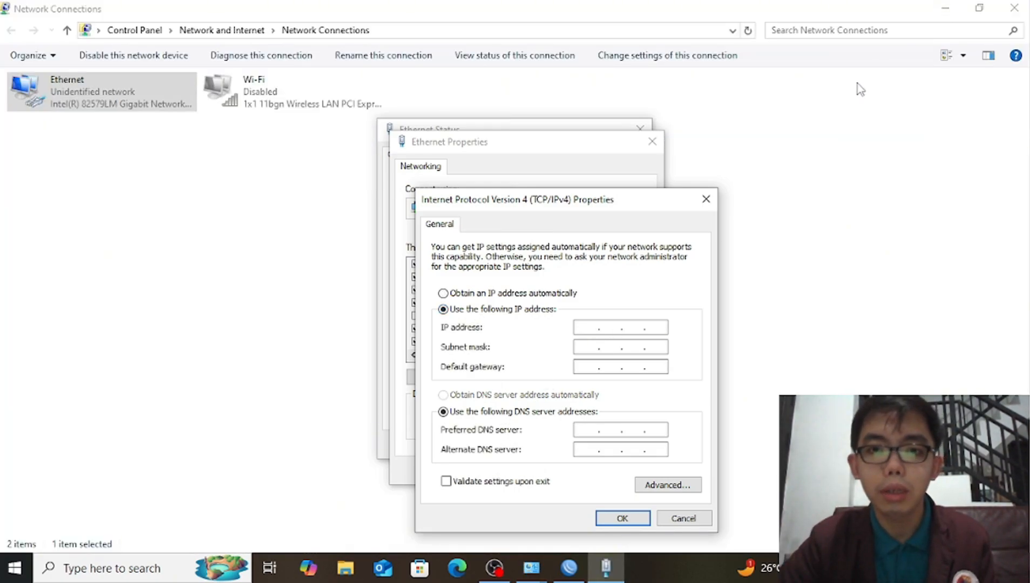
click(594, 326)
text(24 )
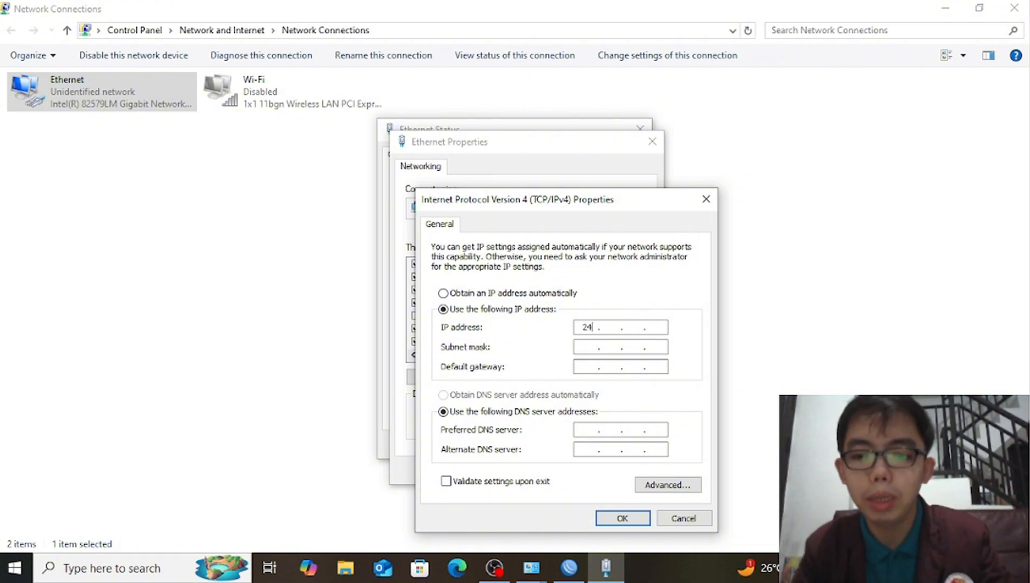
text(. 11)
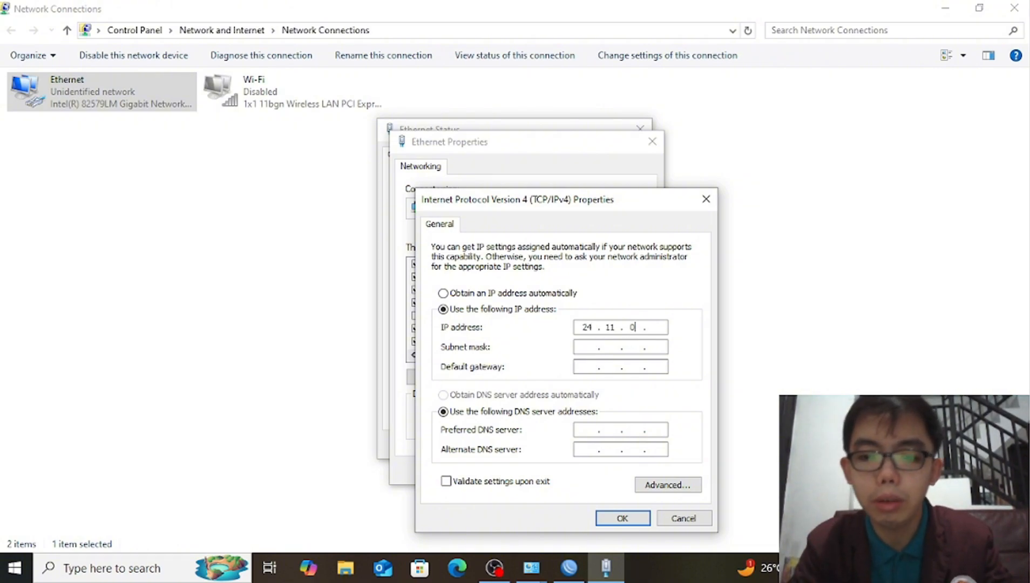
text( . 0 . 13)
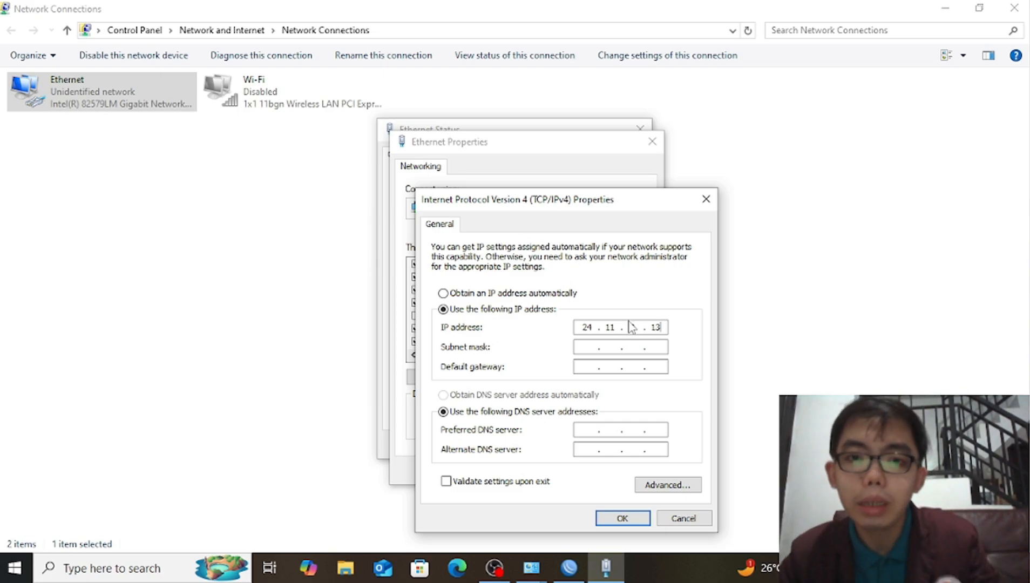
click(596, 348)
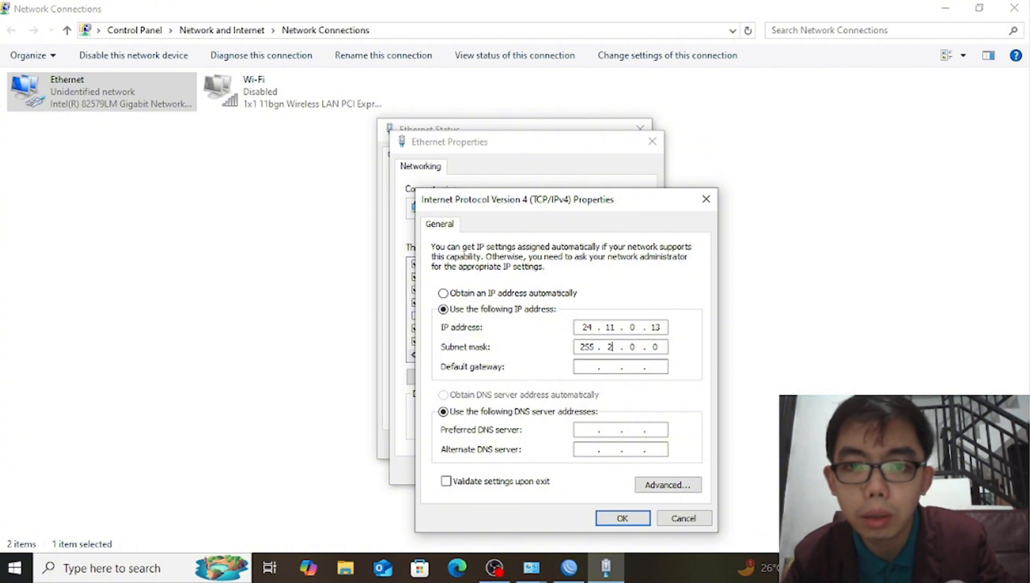
text(255 . 25)
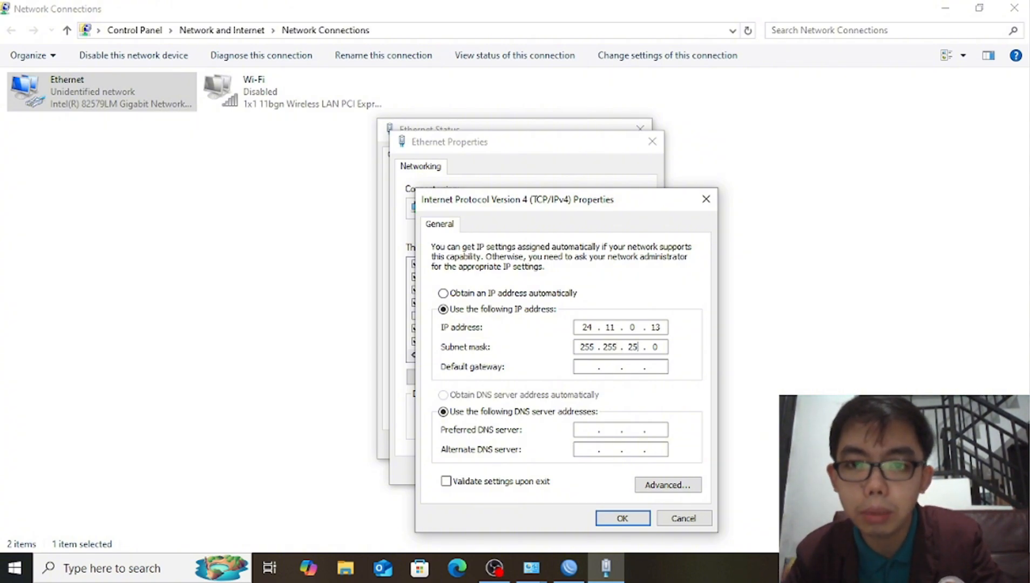
text(5)
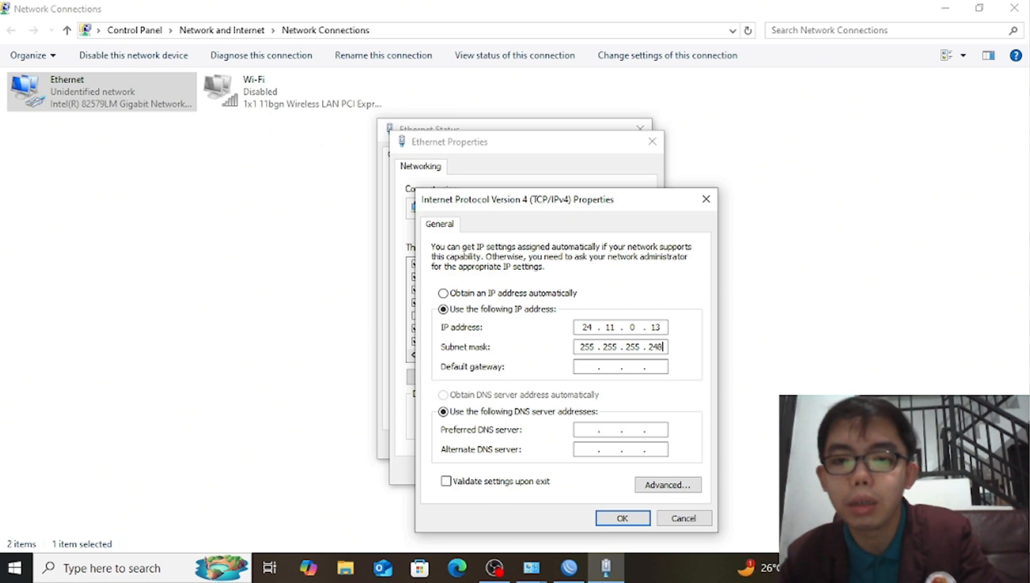
Set the default gateway and the preferred DNS server to 24.11.0.14, apply the settings and close the Ethernet dialogs
click(588, 367)
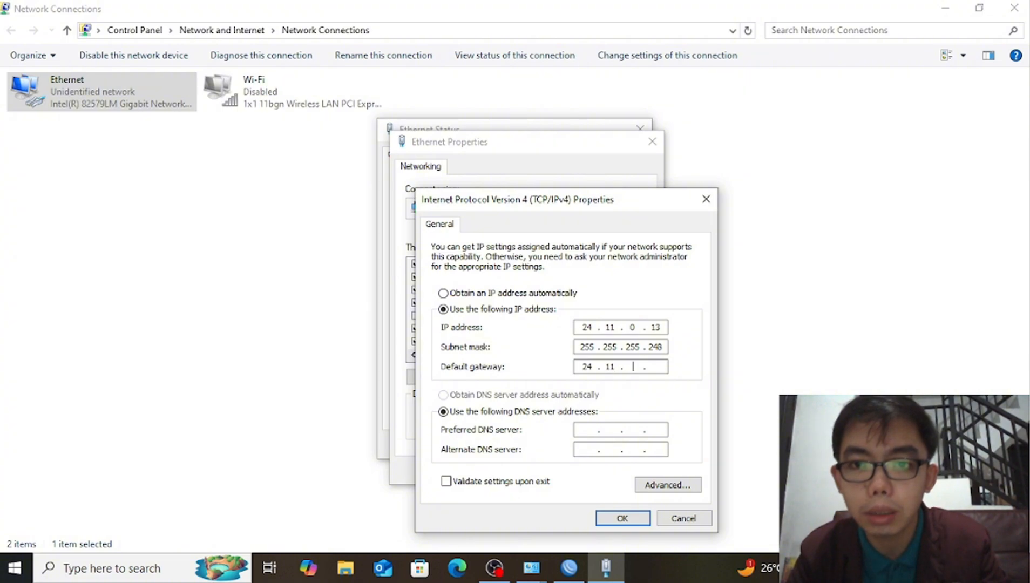
text(24 . 11 . 0 . 14)
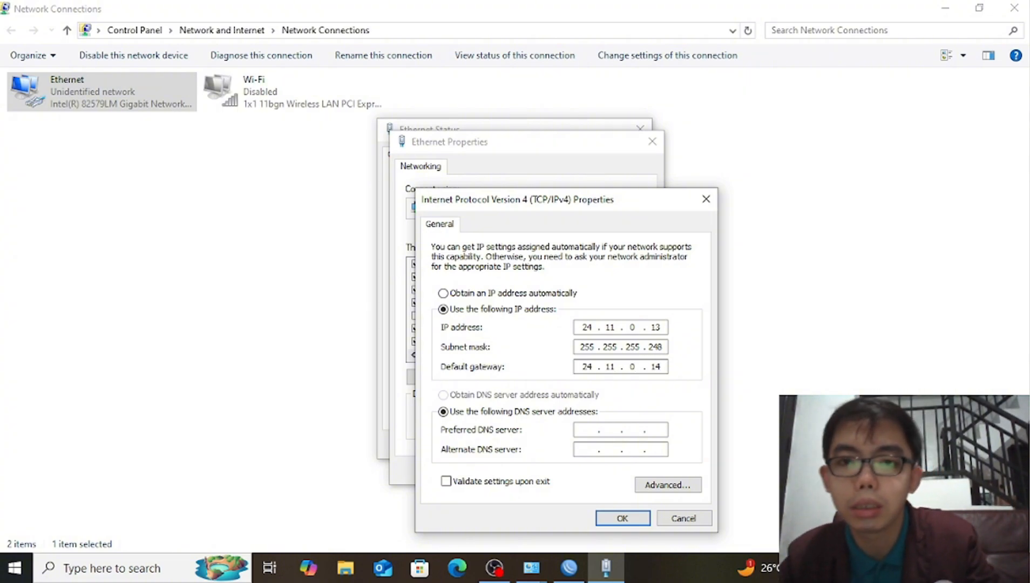
click(593, 436)
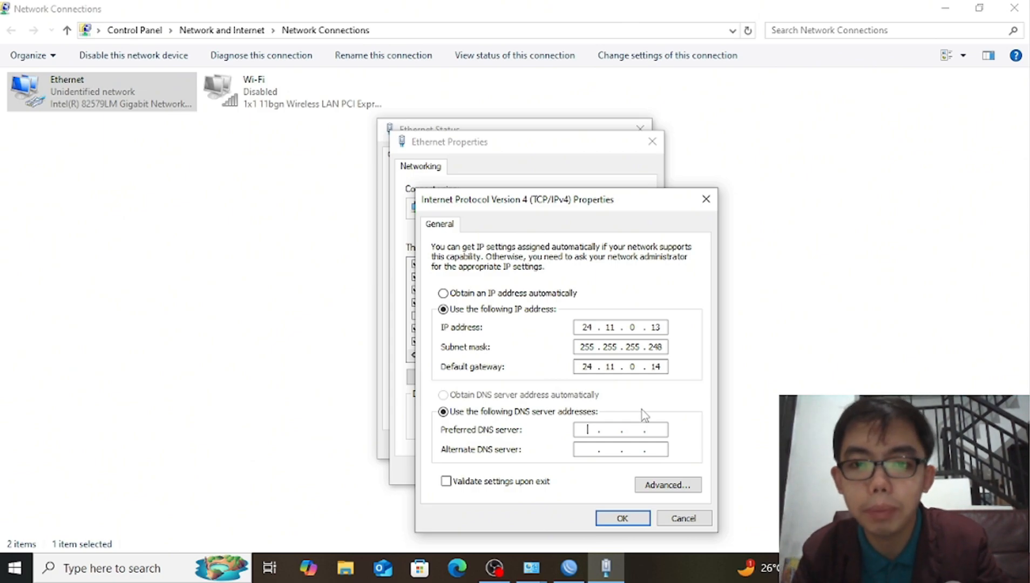
text(24 . 1)
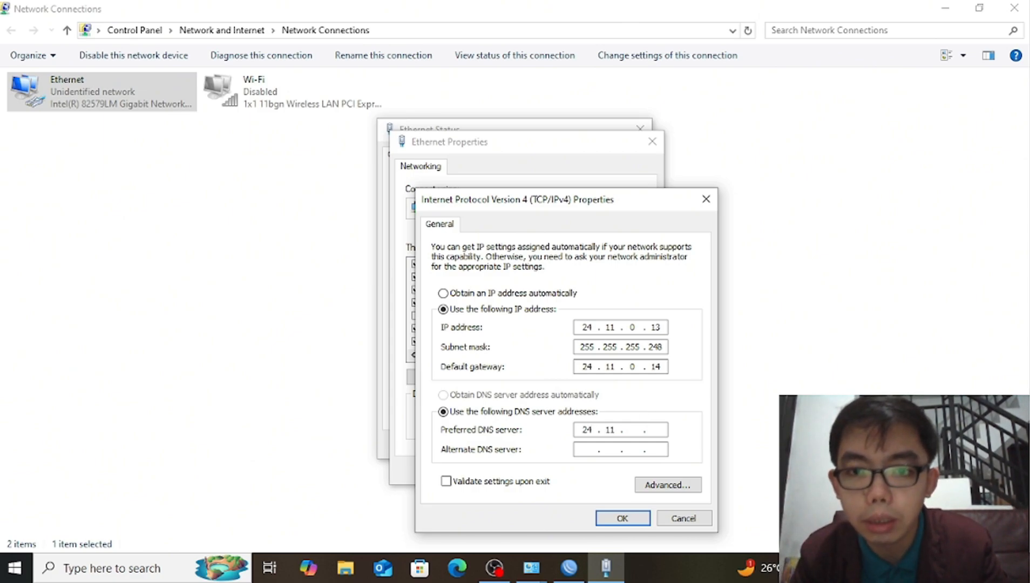
text(1 . 0 . 14)
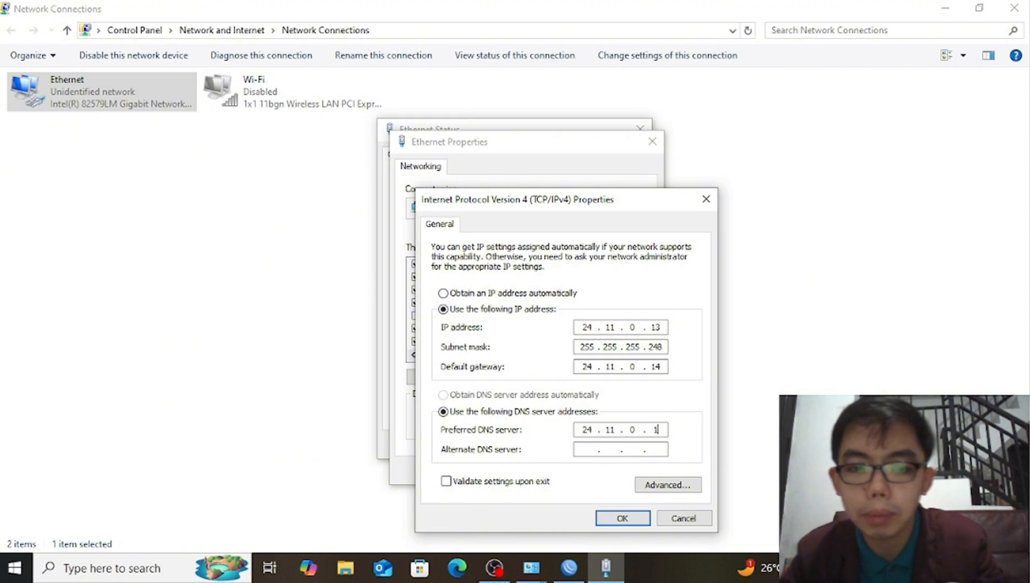
click(626, 518)
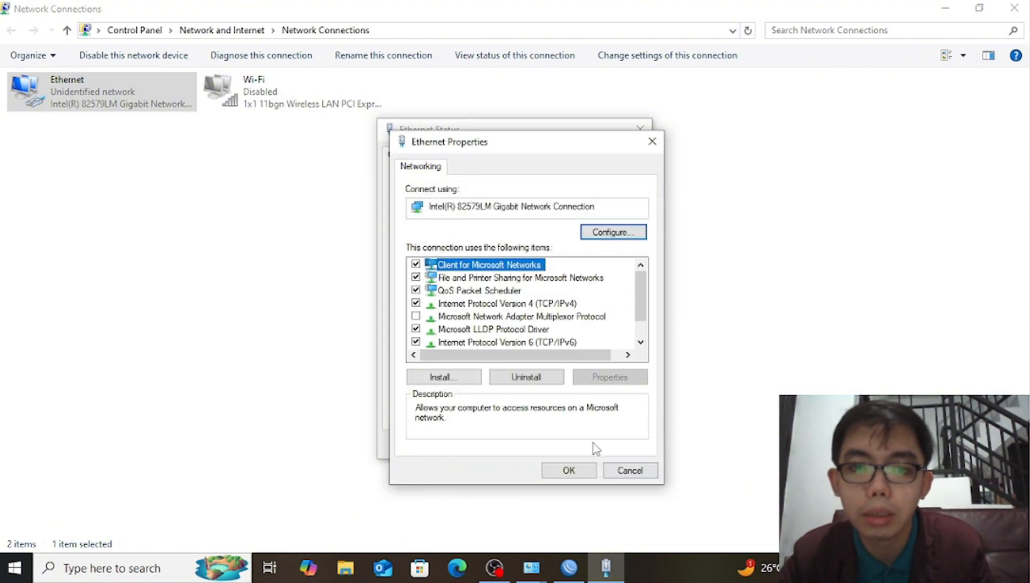
click(578, 470)
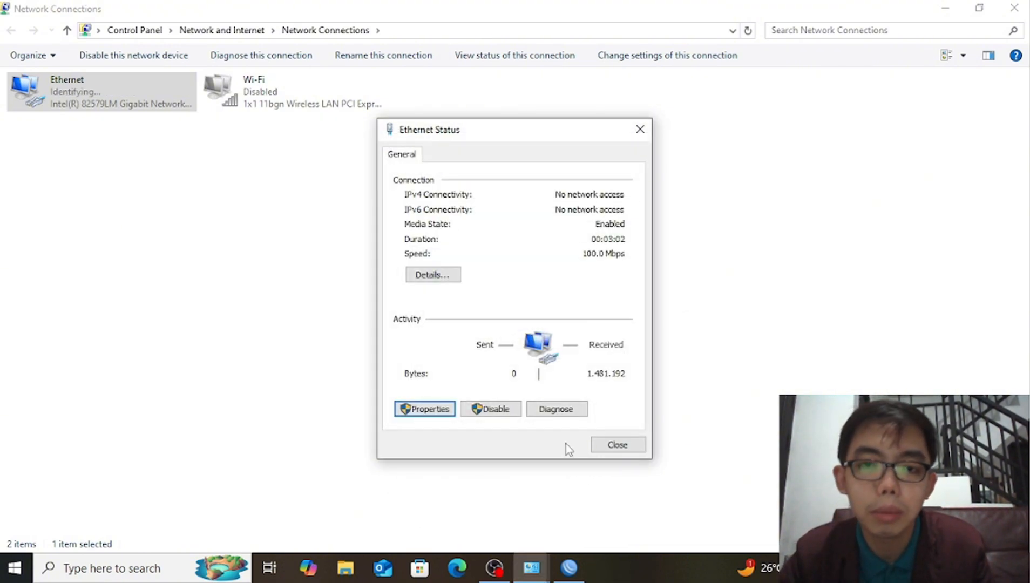
click(618, 446)
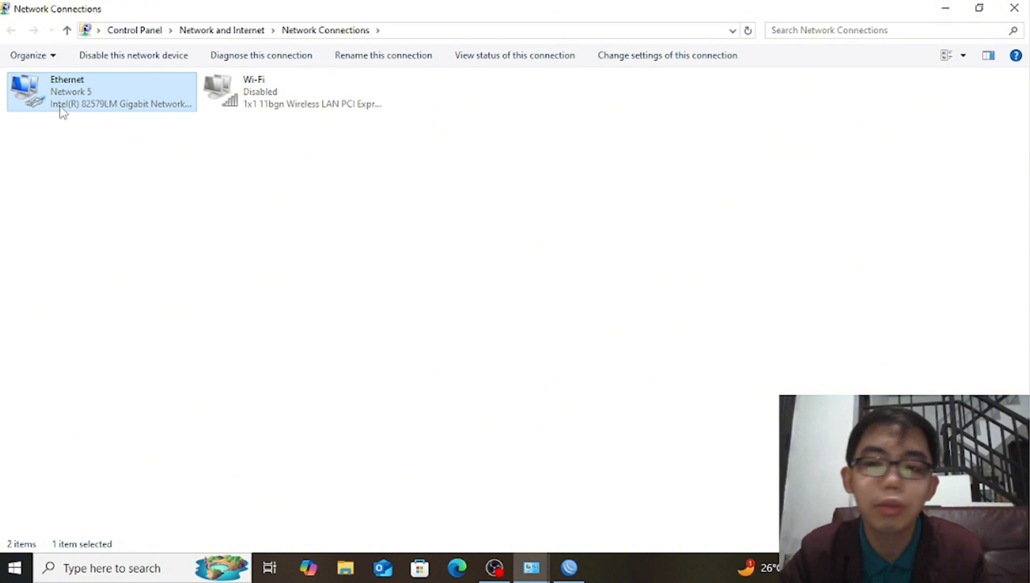
Minimize the network settings windows, open the Person 2 Chrome profile and go to rcti.tv
click(945, 8)
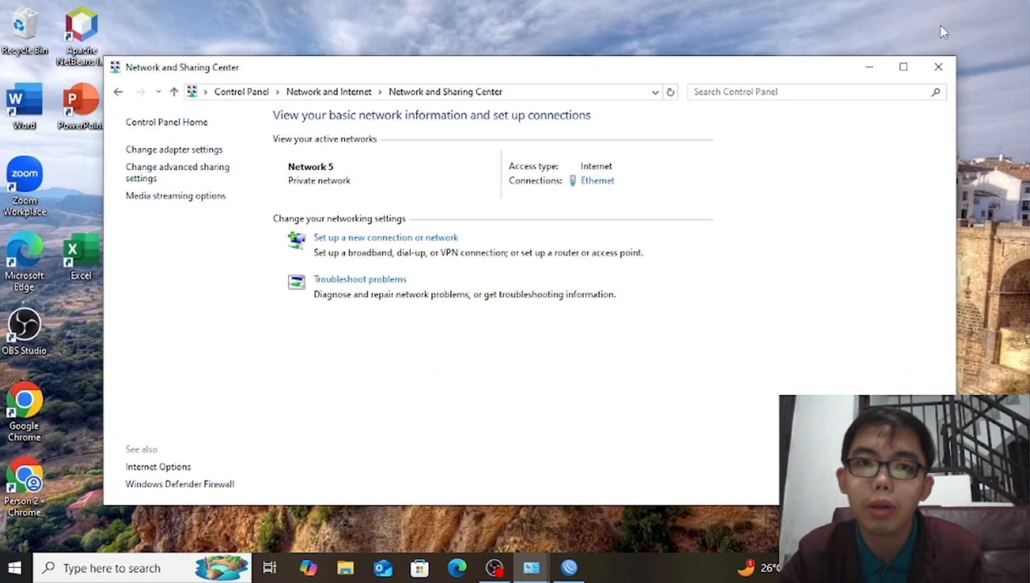
click(870, 68)
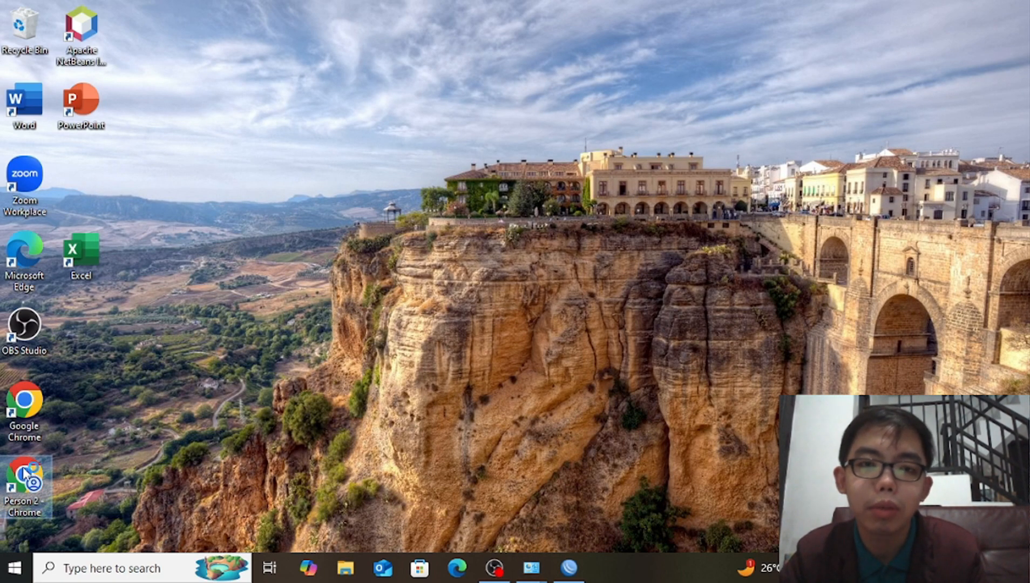
double_click(24, 474)
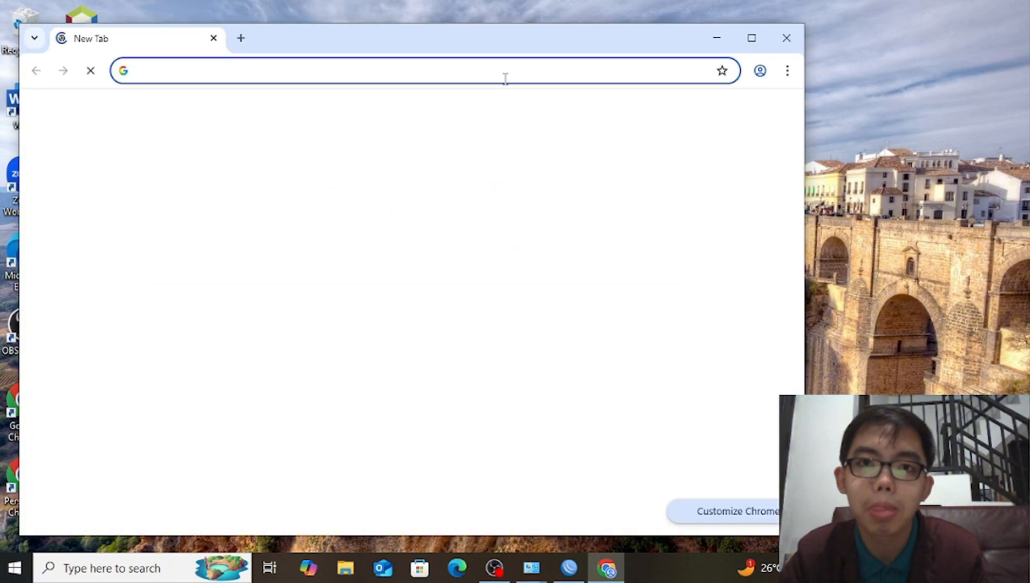
click(455, 70)
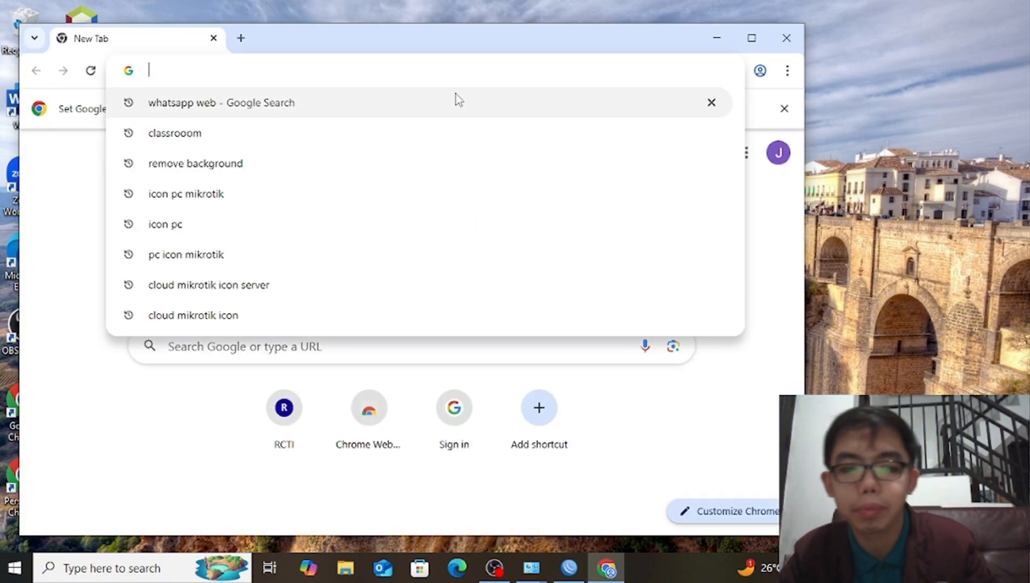
text(Rcti.tv)
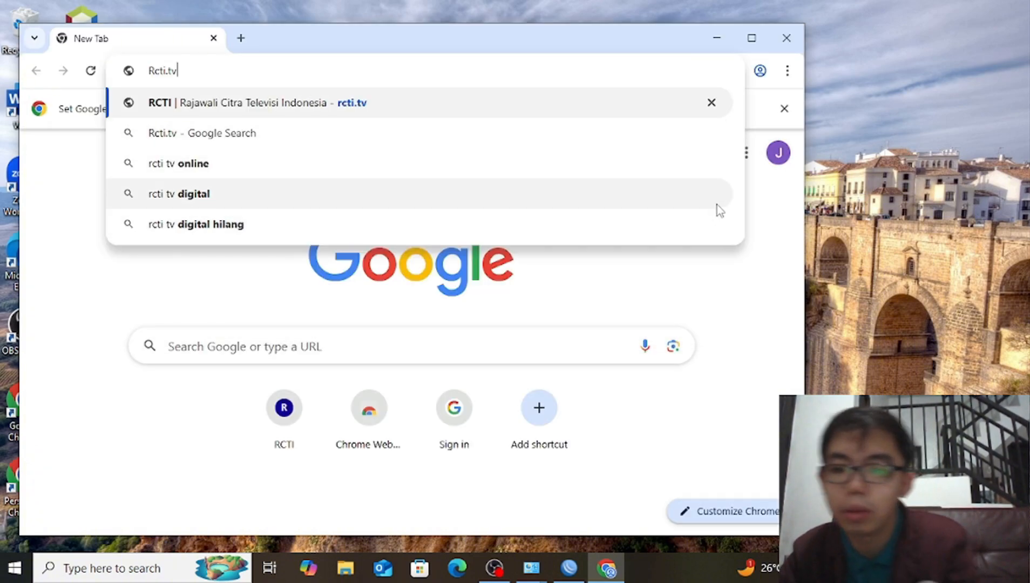
key(Return)
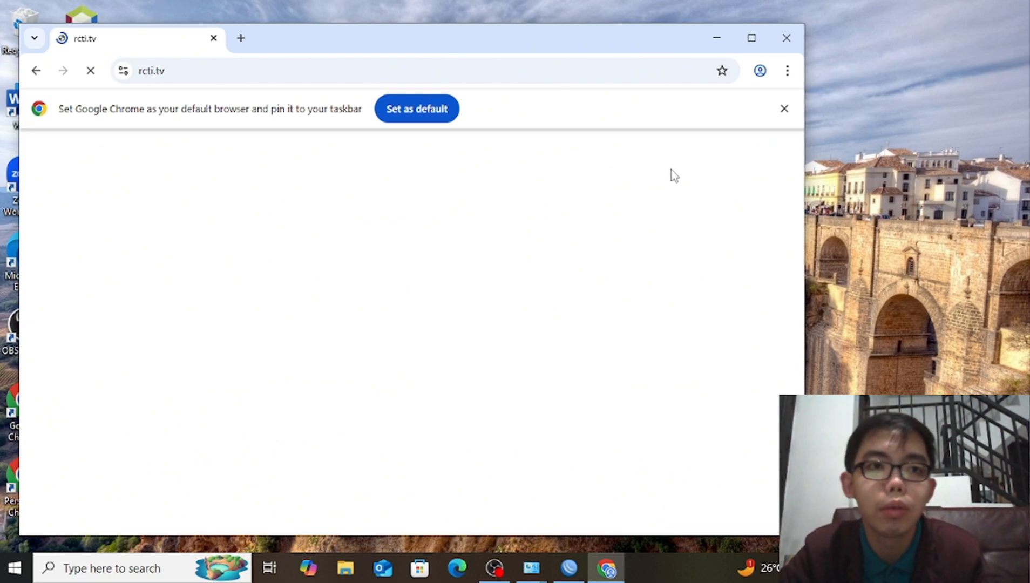
Maximize the browser window and look through the RCTI home page to check internet access
scroll(548, 233, down, 4)
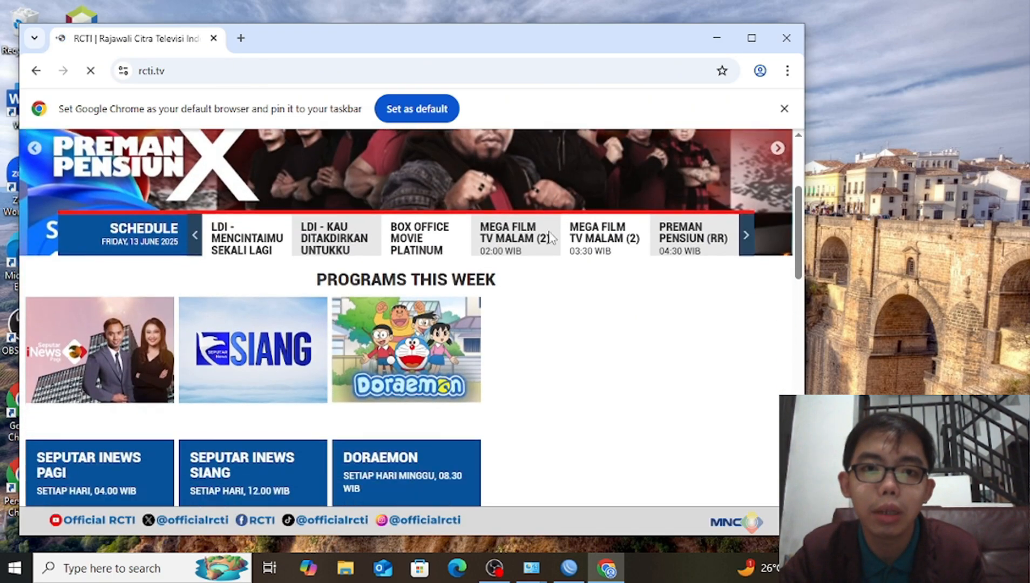
scroll(549, 236, down, 2)
click(752, 37)
scroll(582, 233, up, 5)
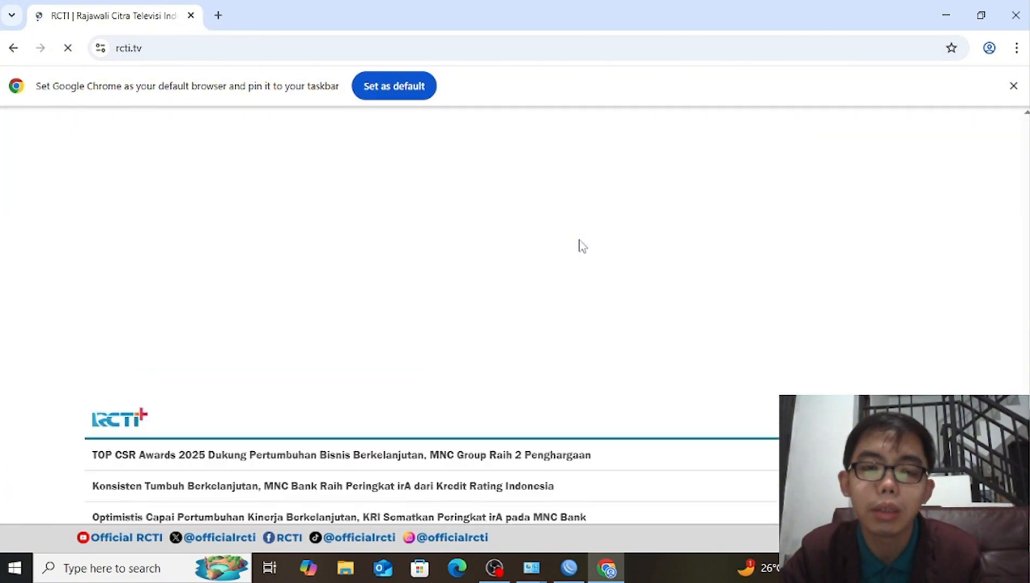
scroll(576, 232, up, 8)
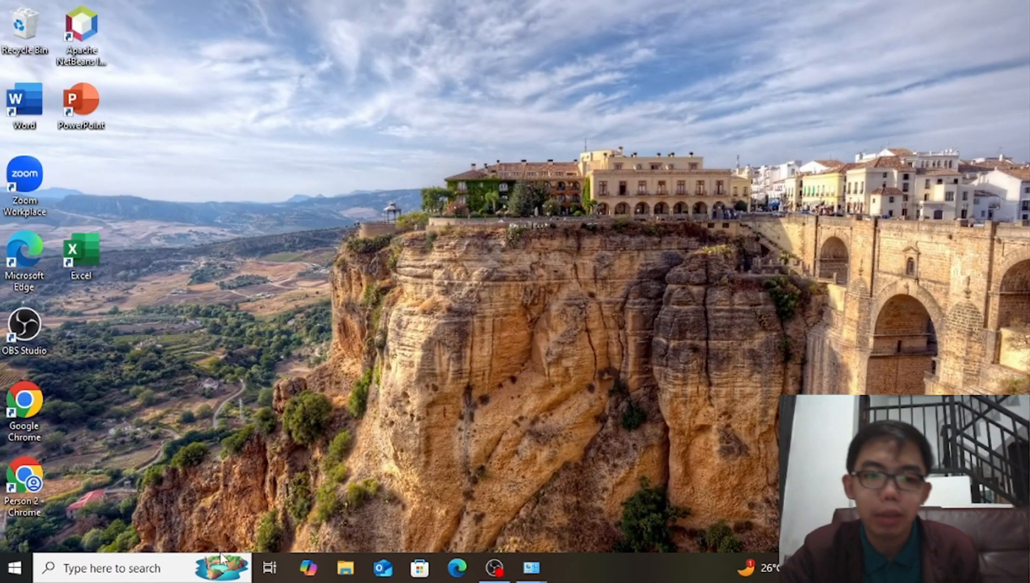
Search Windows for "control panel" and open Control Panel
click(204, 564)
text(c)
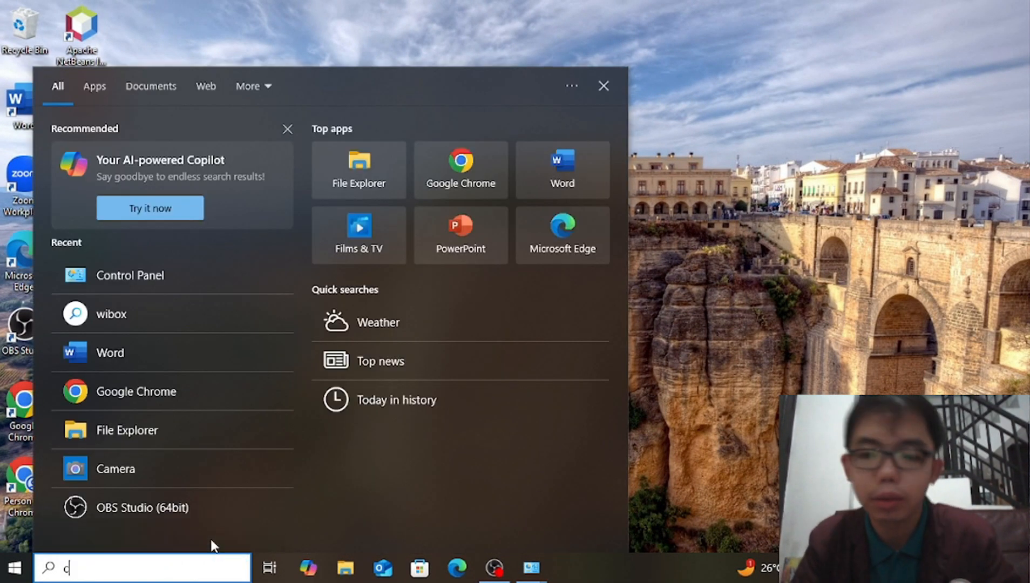
text(ontrol panel)
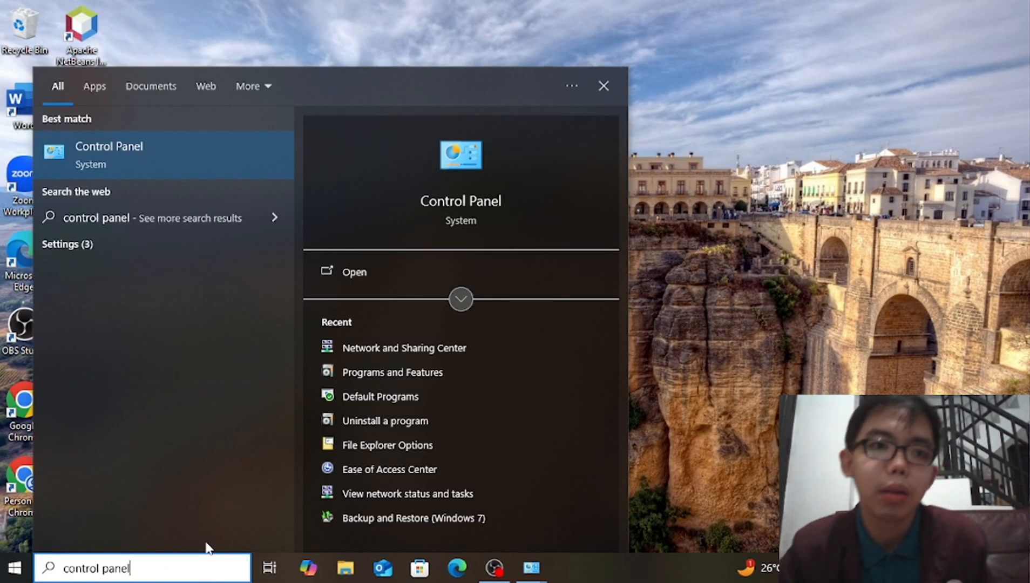
click(124, 171)
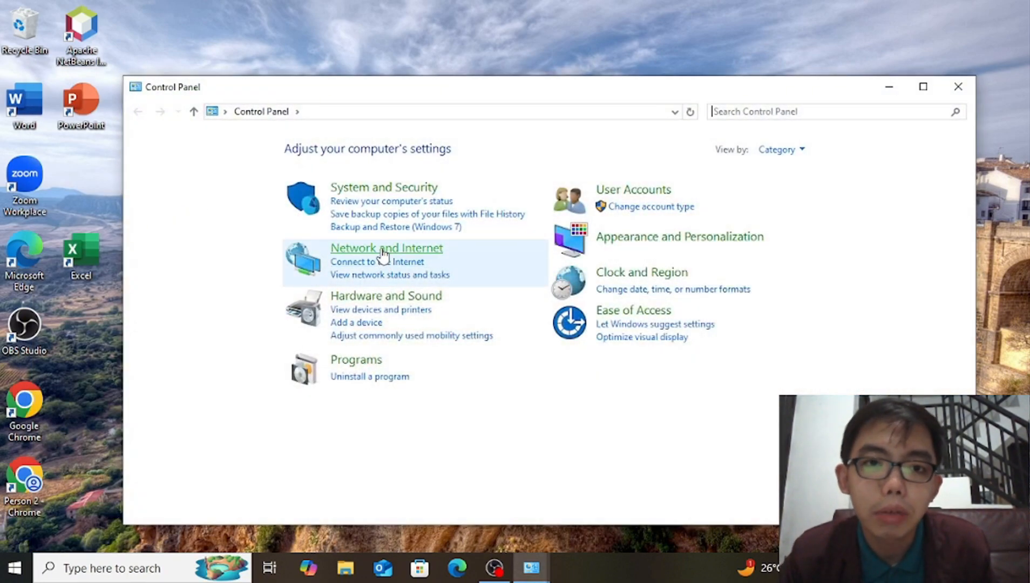
Open the network adapter settings through Network and Internet and the Network and Sharing Center
click(385, 249)
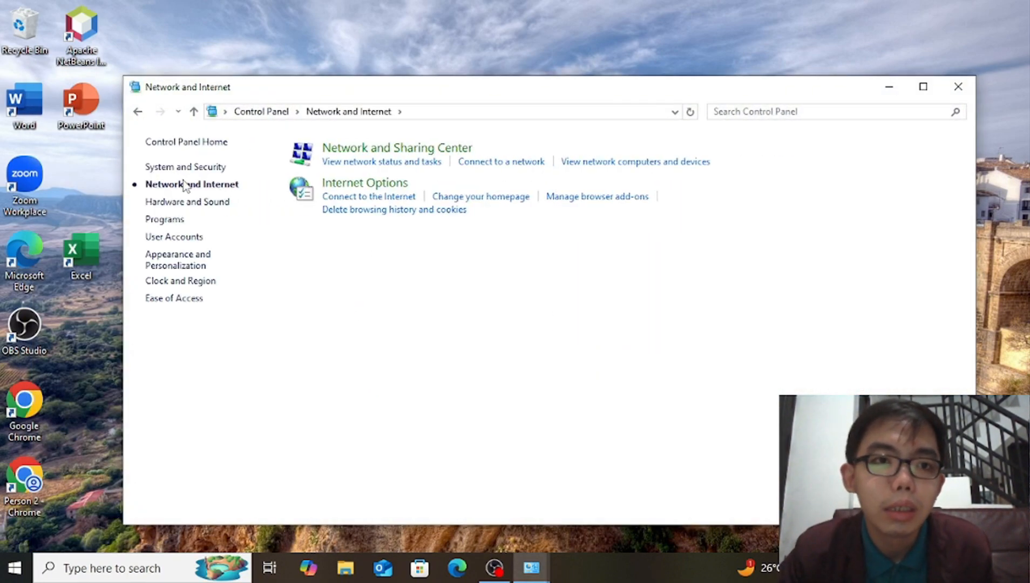
click(380, 151)
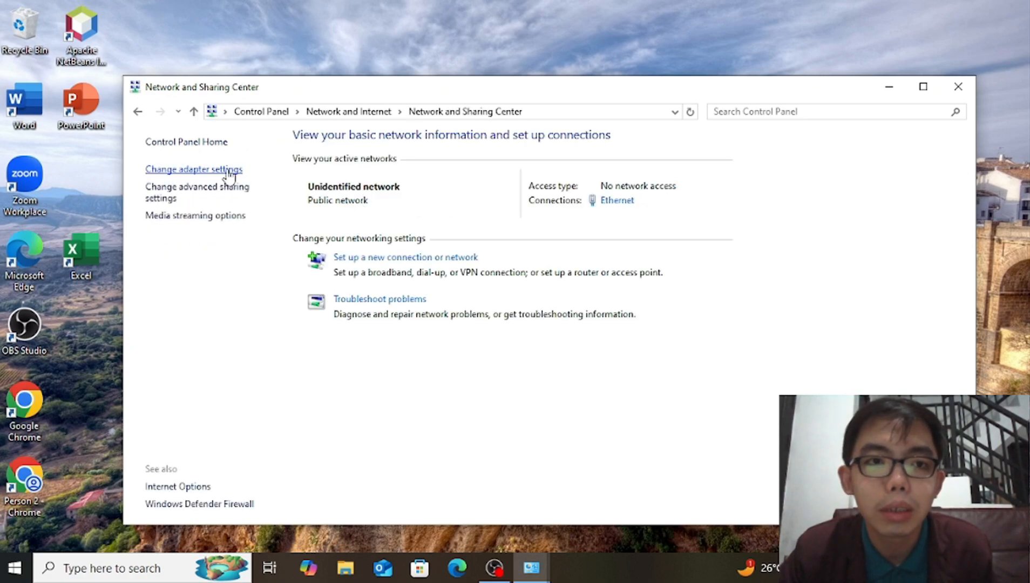
click(230, 169)
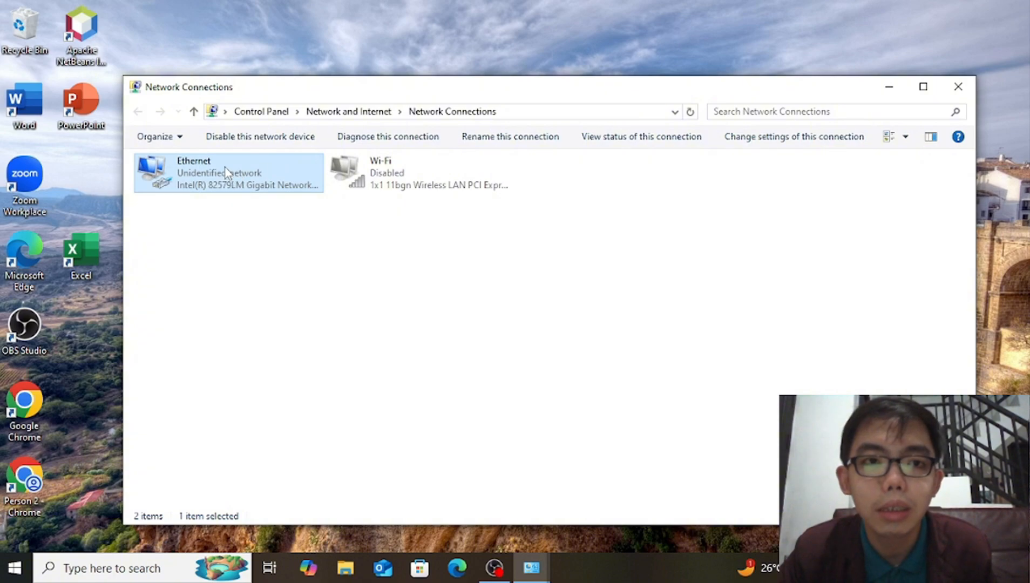
Open the Ethernet adapter's IPv4 properties and clear the static entries by choosing automatic IP and DNS server addresses
double_click(229, 173)
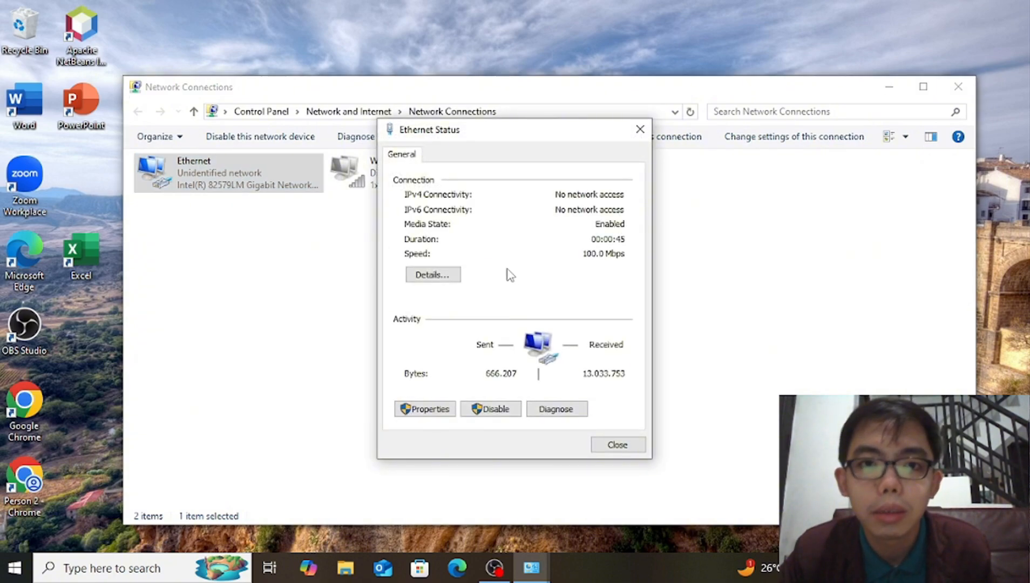
click(430, 409)
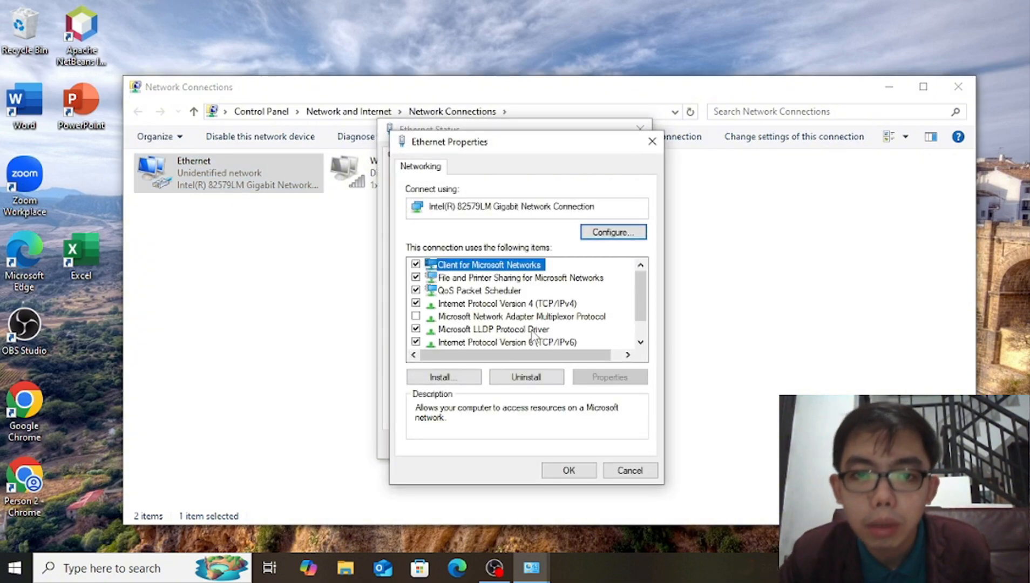
double_click(501, 305)
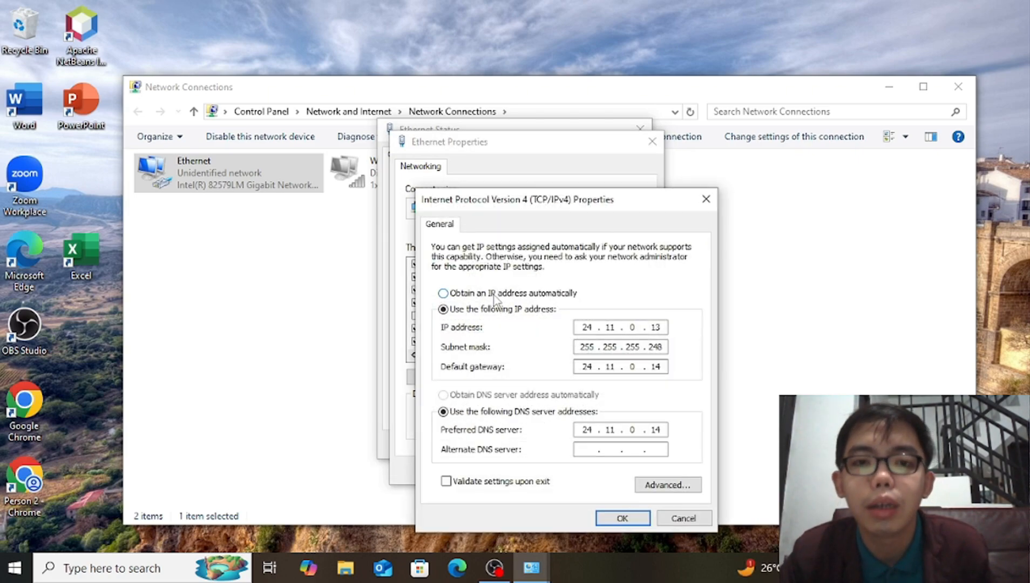
click(494, 294)
click(524, 394)
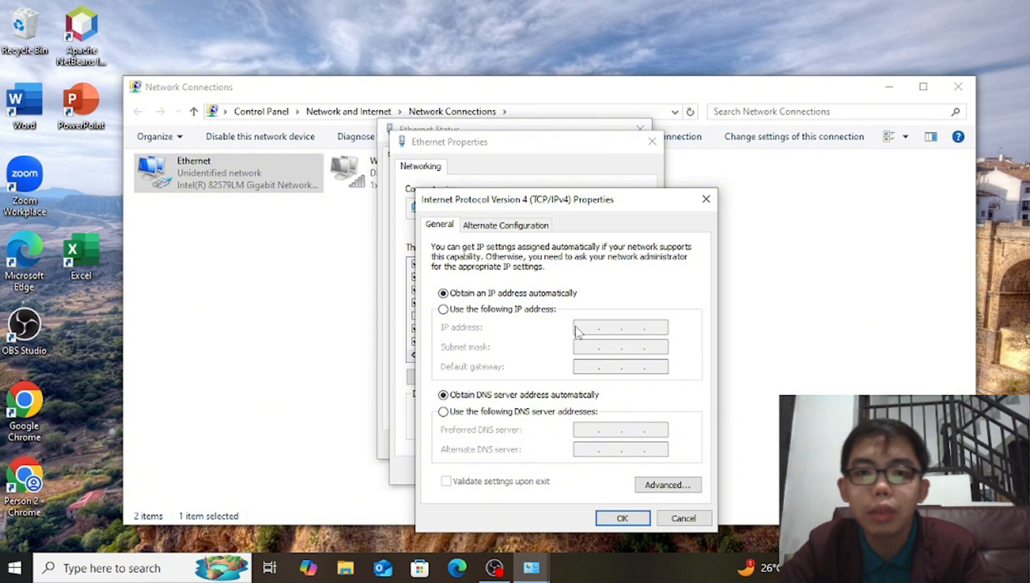
Switch to a static IPv4 address of 24.1.10.13 with subnet mask 255.255.255.252 and default gateway 24.1.10.14
click(453, 312)
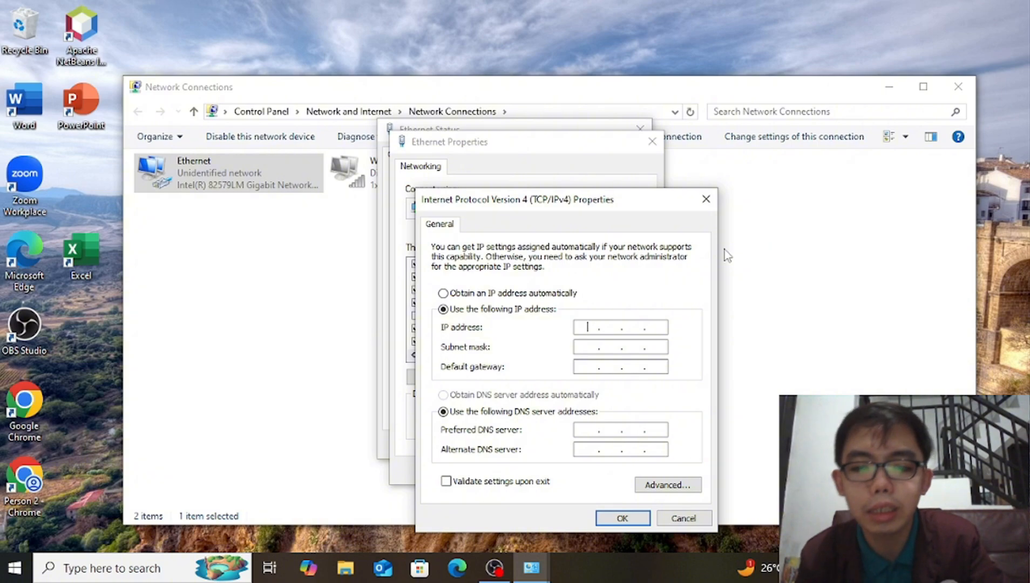
text(24 . 1 . 10 . 13)
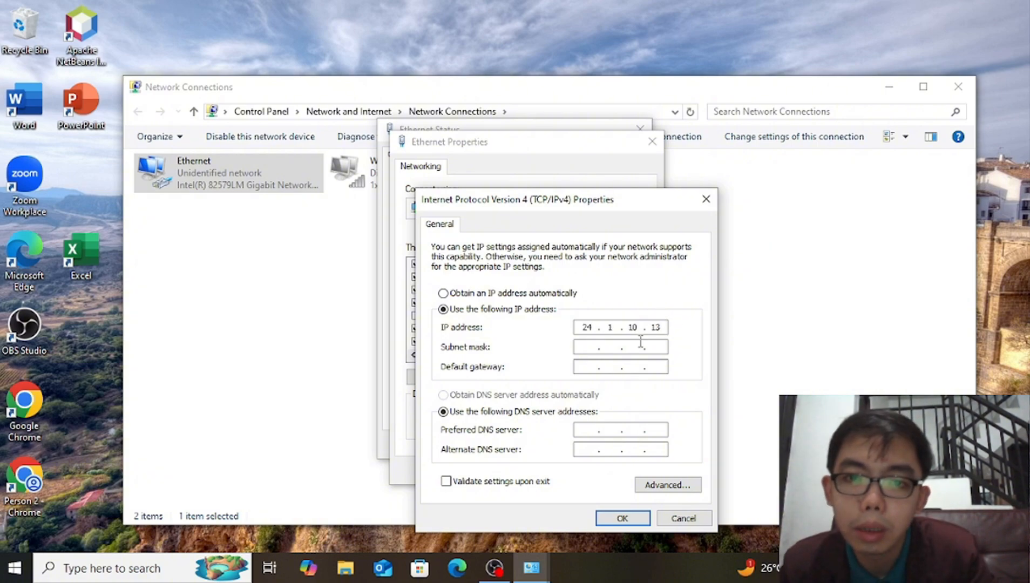
click(594, 346)
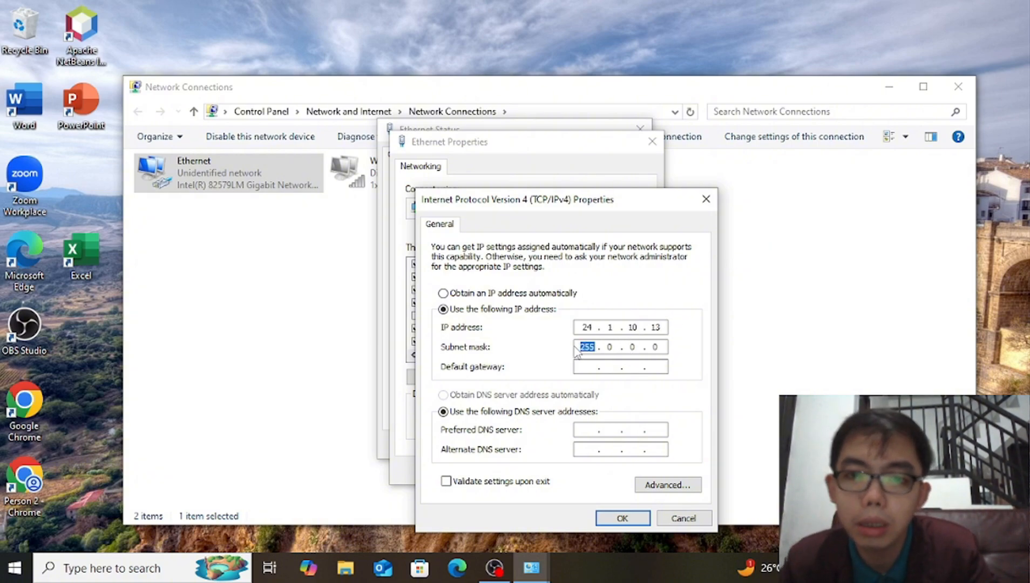
click(611, 347)
text(2)
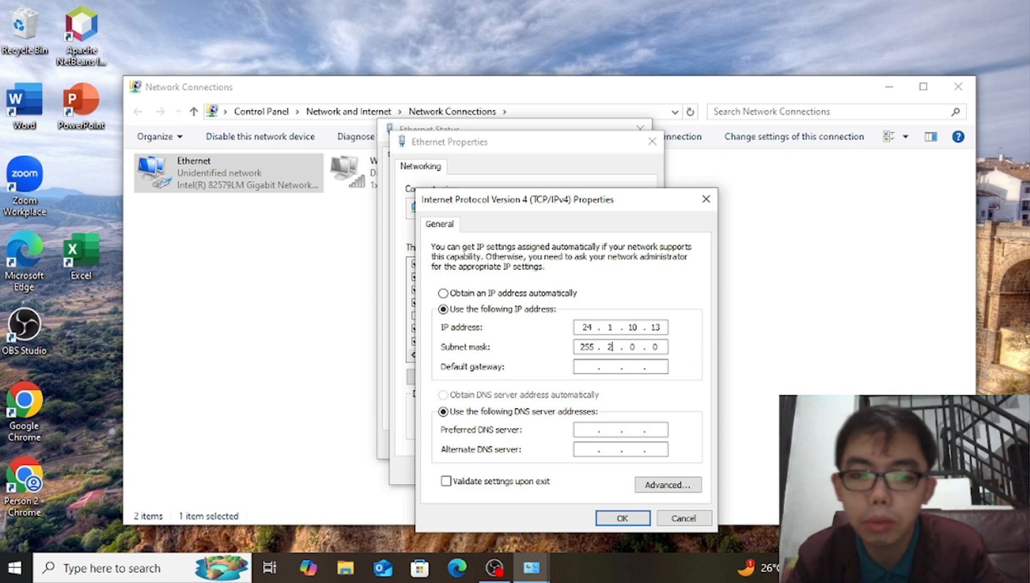
text(55 . 255)
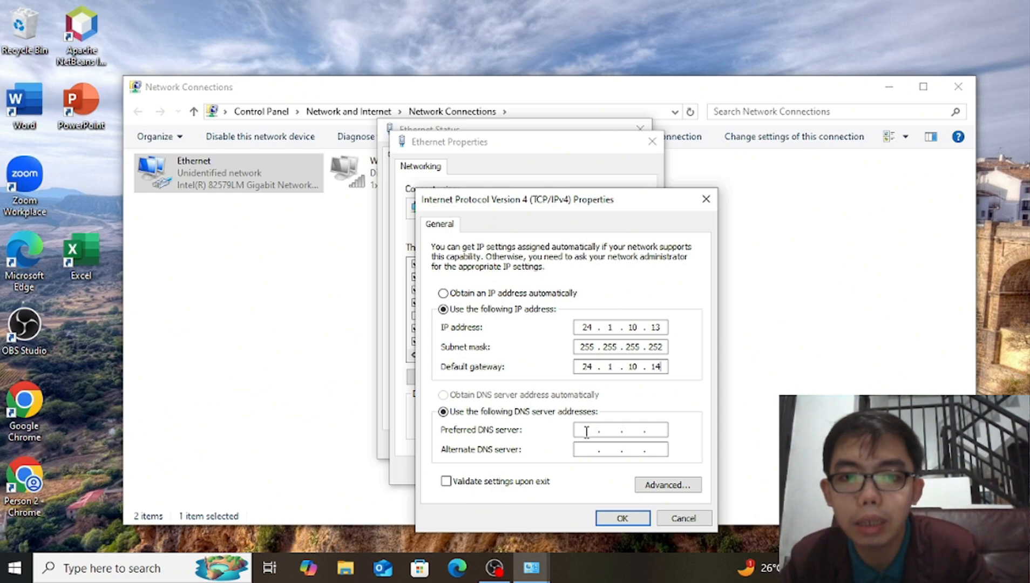
Set the preferred DNS server to 24.1.10.14, apply the IPv4 settings and clear the network windows from the desktop
text(24 . 1 . 10 .)
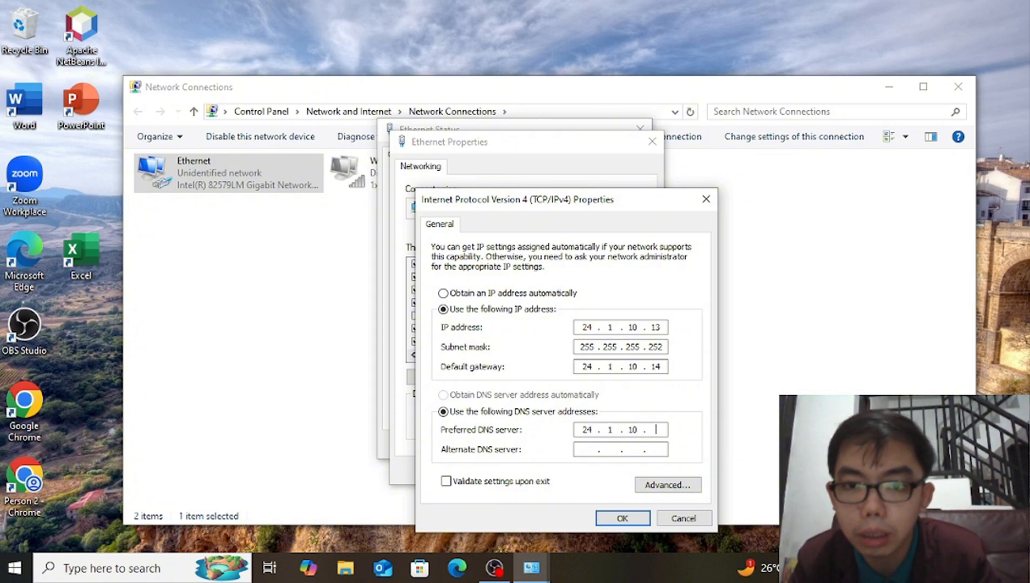
text( 14)
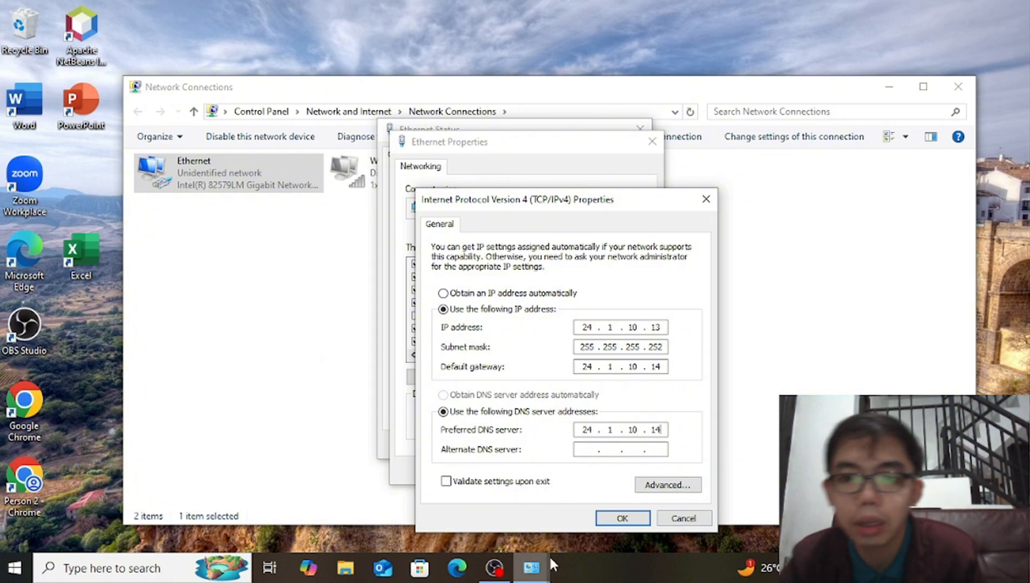
click(618, 520)
key(Return)
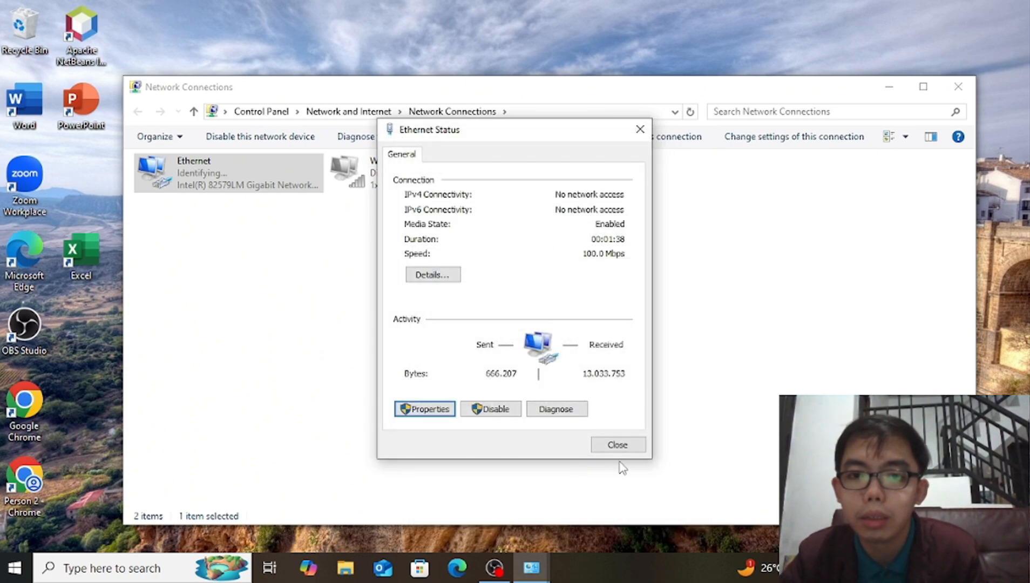
click(620, 447)
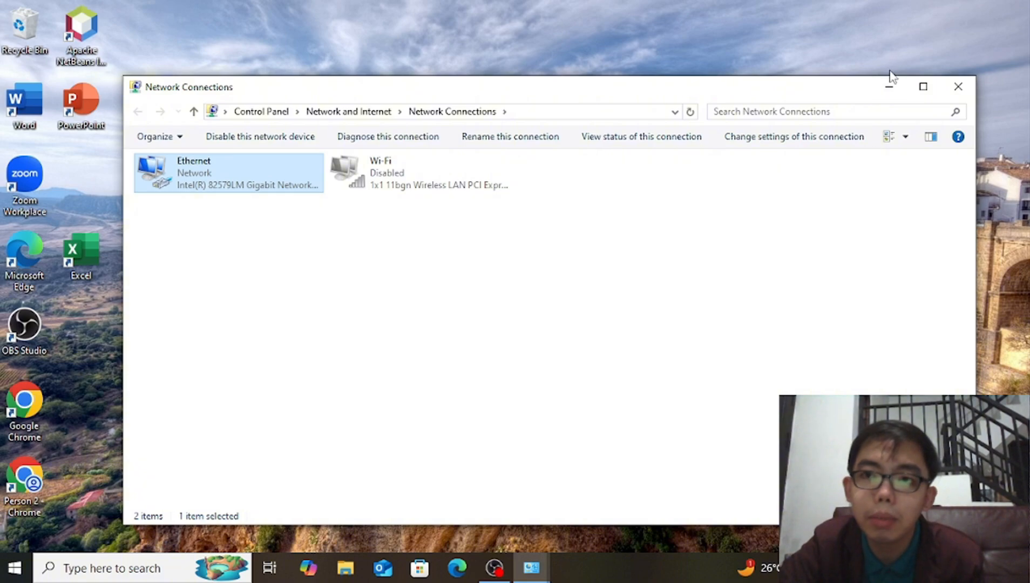
click(882, 91)
click(954, 87)
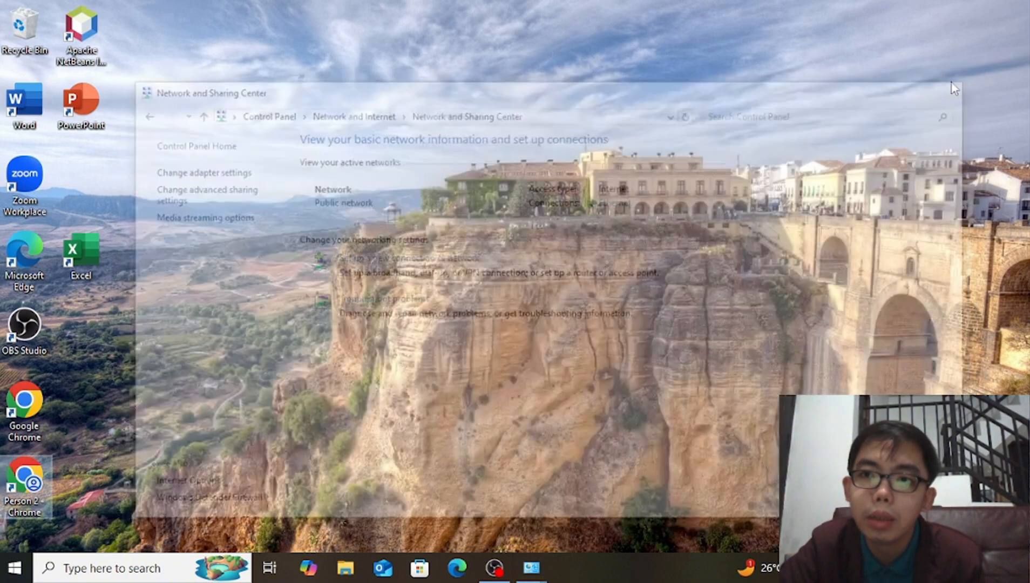
Open Command Prompt, ping 172.173.171.222 to test the connection, and close the window
click(134, 559)
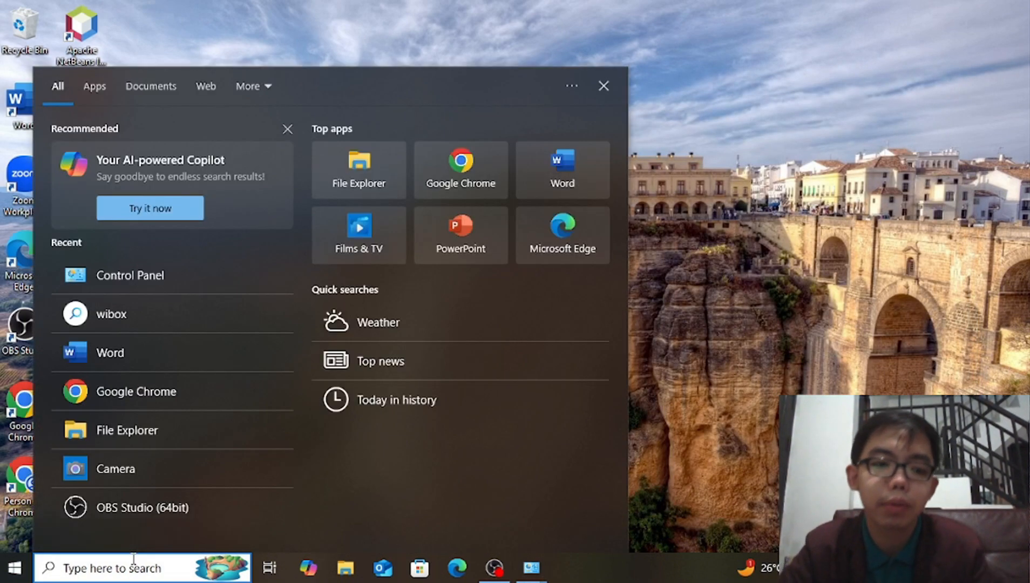
text(cmd)
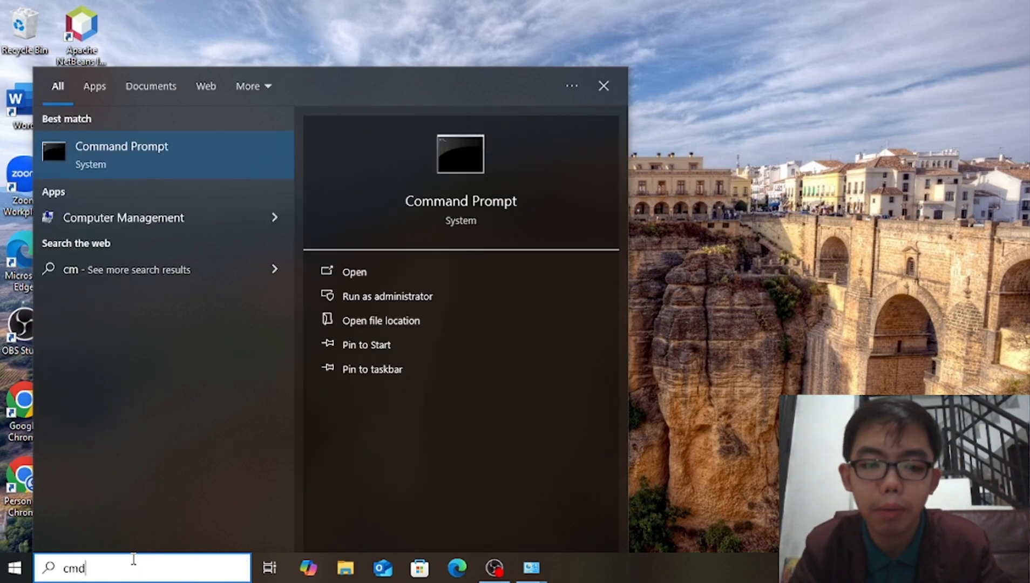
click(148, 164)
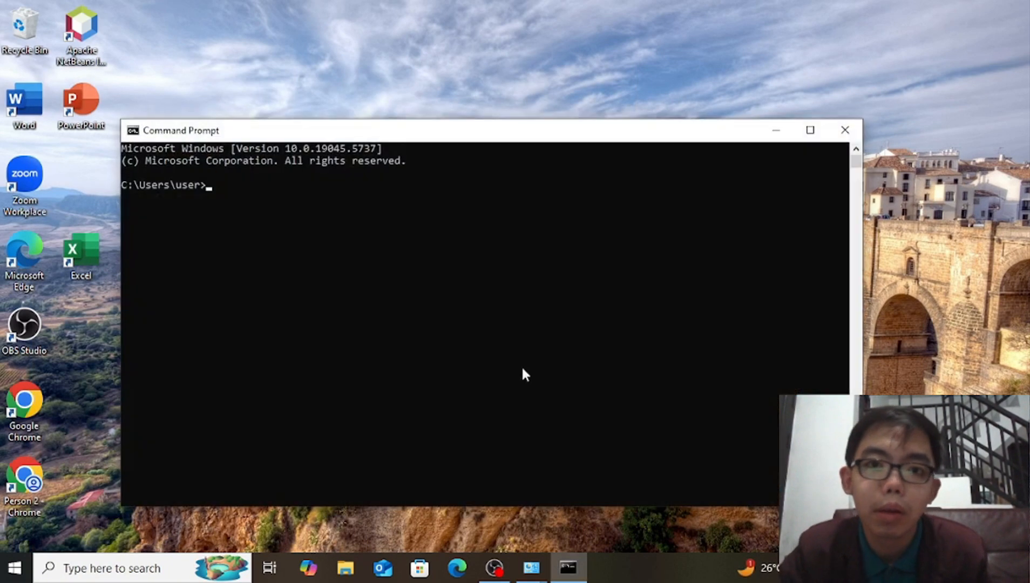
text(in)
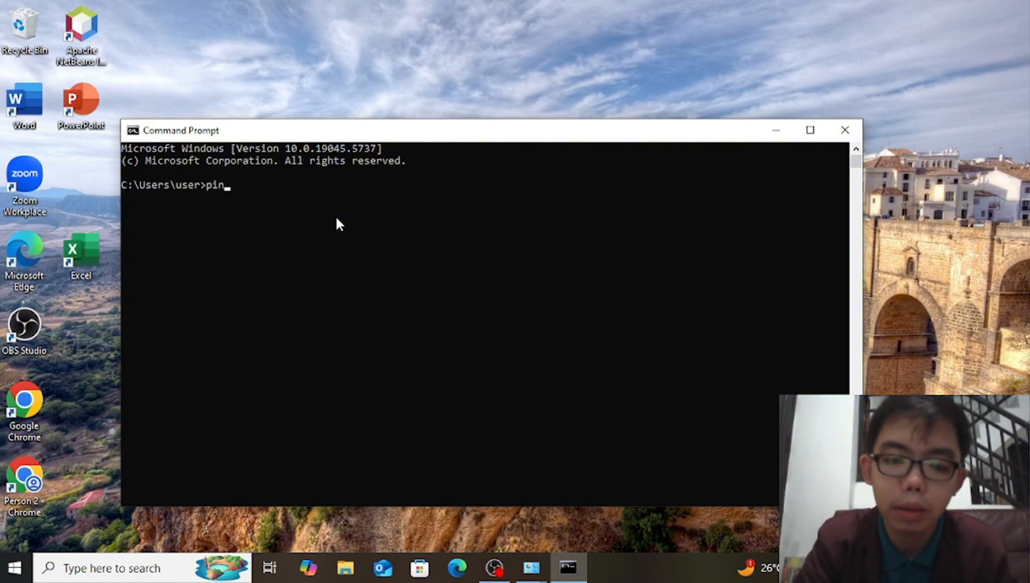
text(g 172.1)
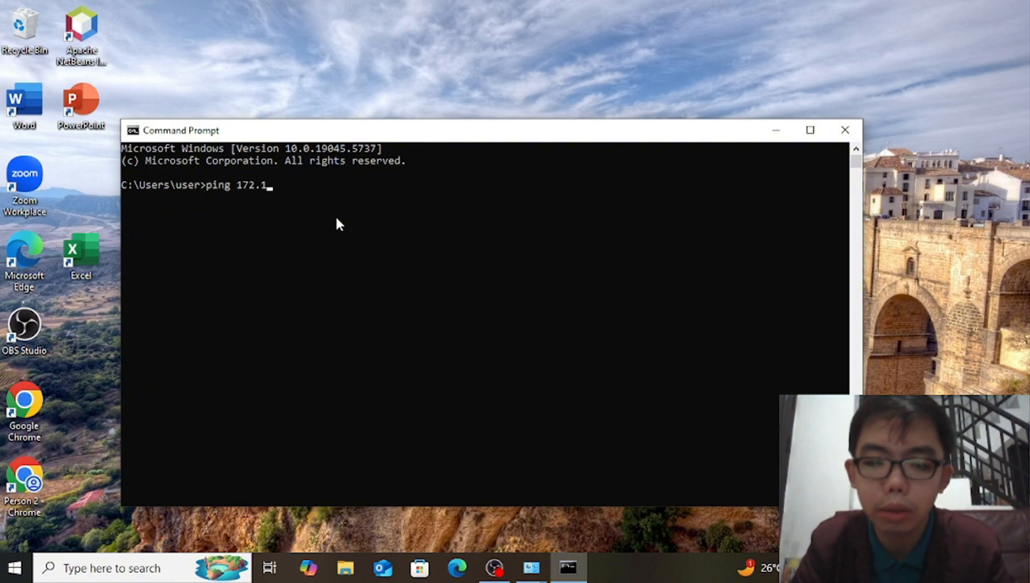
text(73.171.)
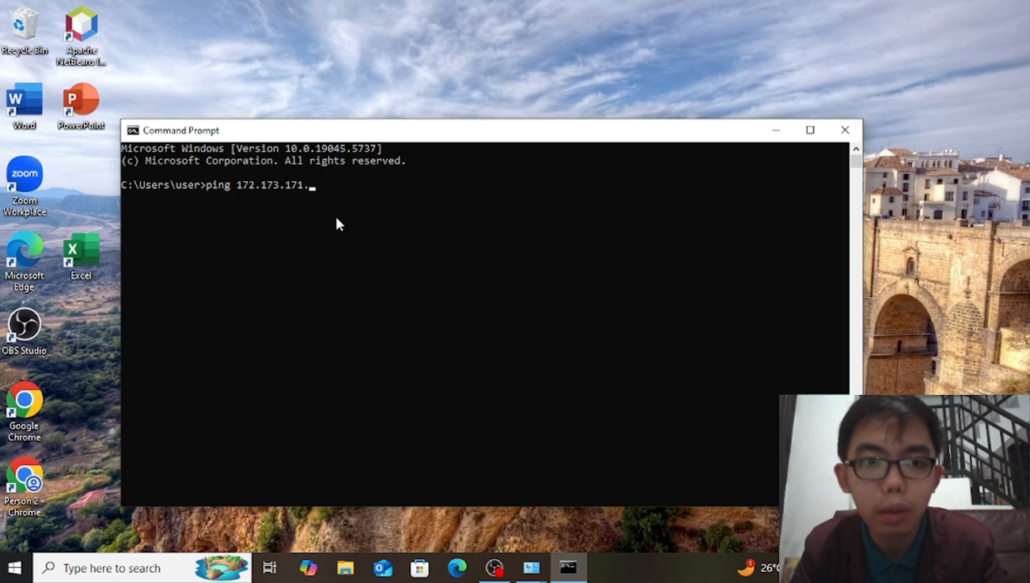
text(222)
key(Return)
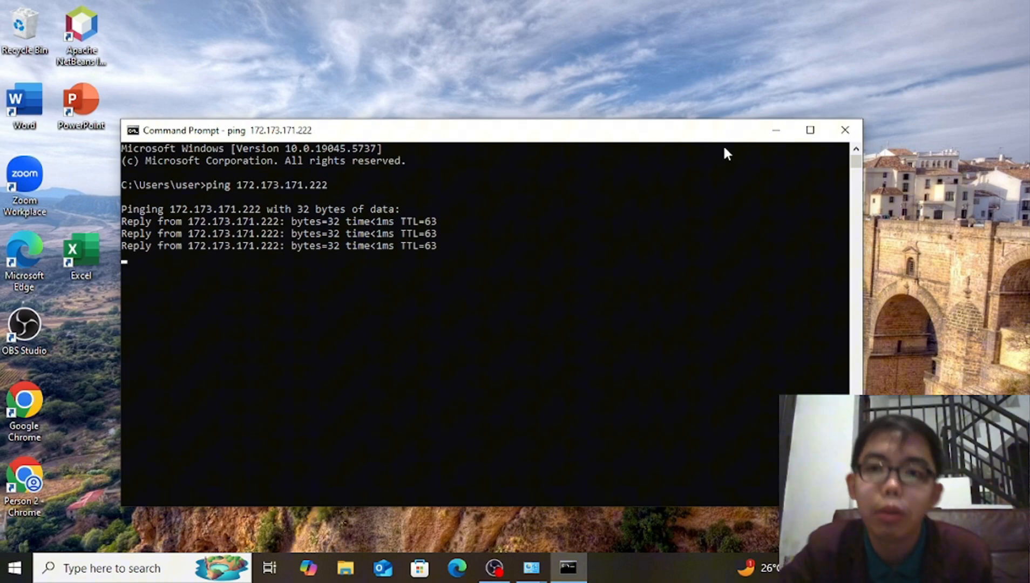
key(Return)
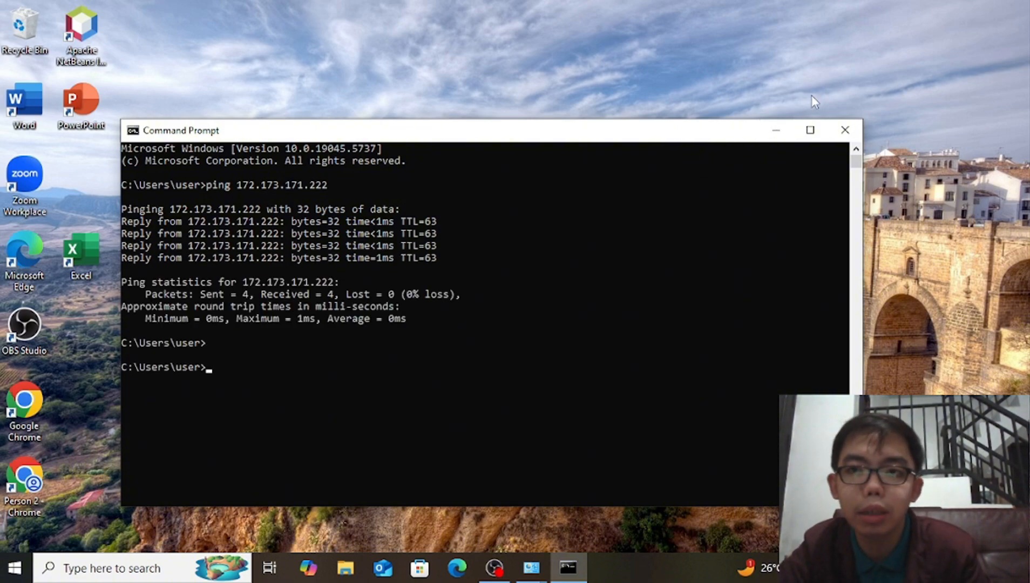
click(845, 129)
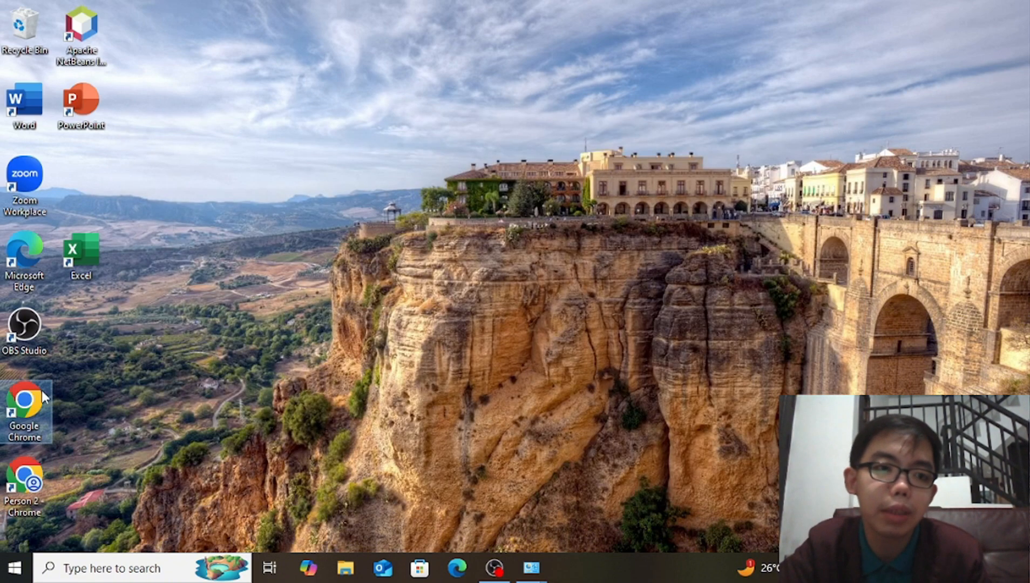
Open the Person 2 Chrome profile, load rcti.tv to check internet access, and close the browser
double_click(26, 486)
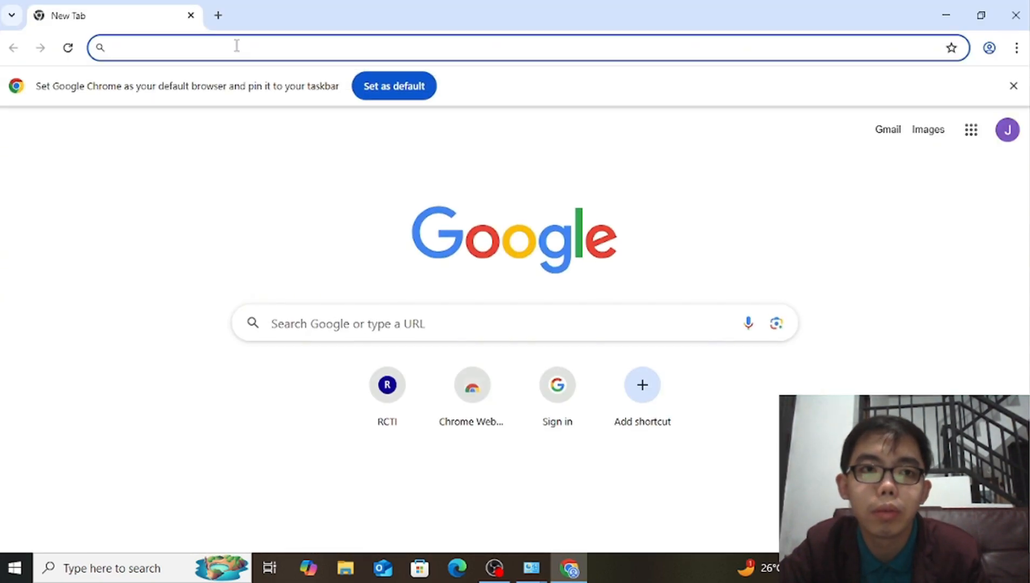
click(236, 45)
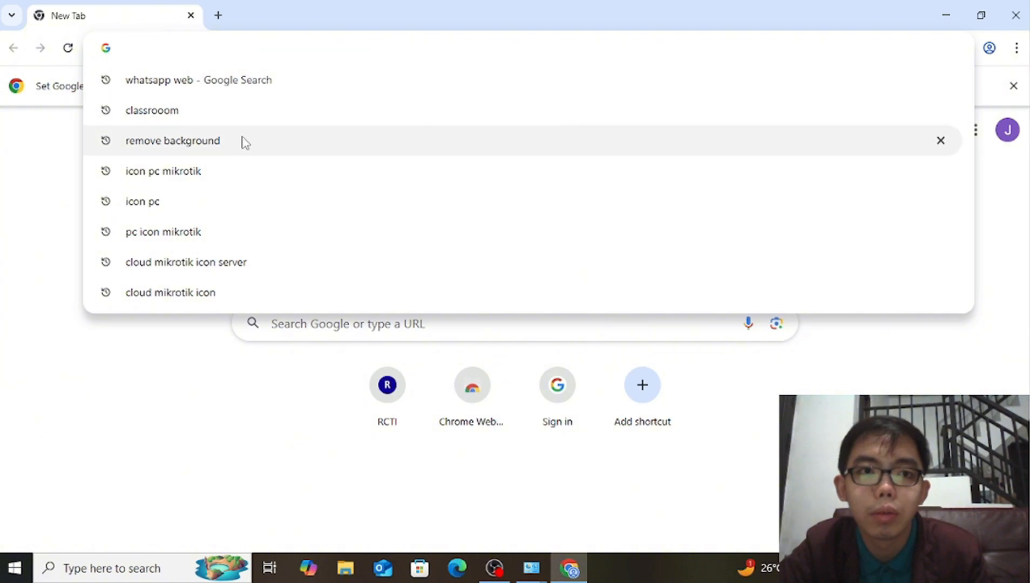
text(rcti)
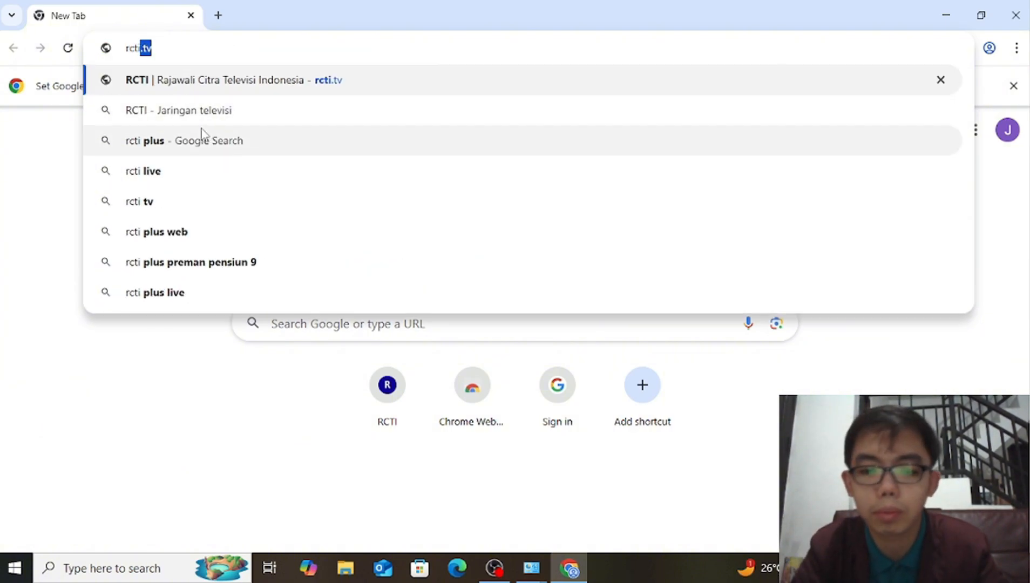
text(.tv)
key(Return)
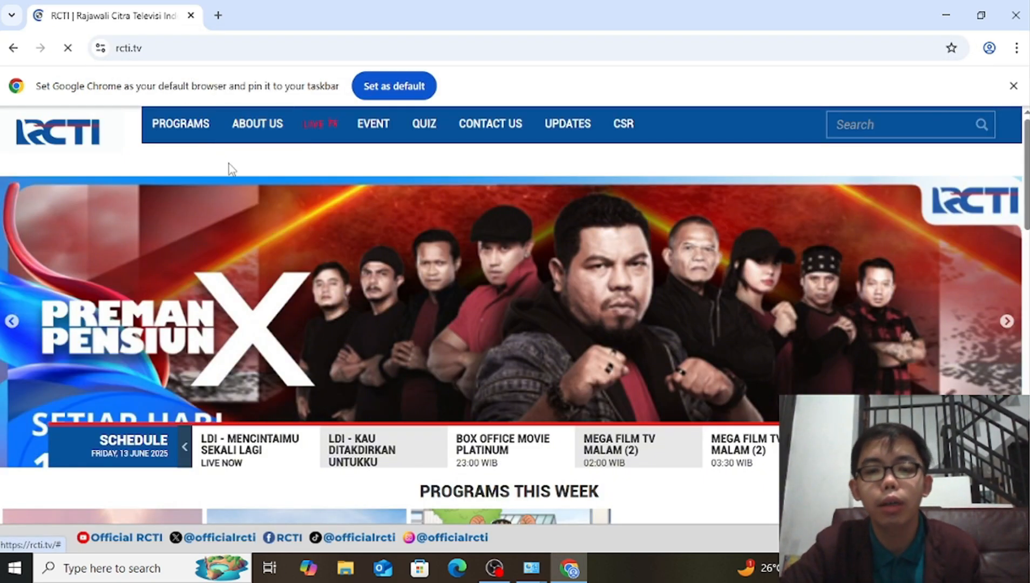
click(1016, 16)
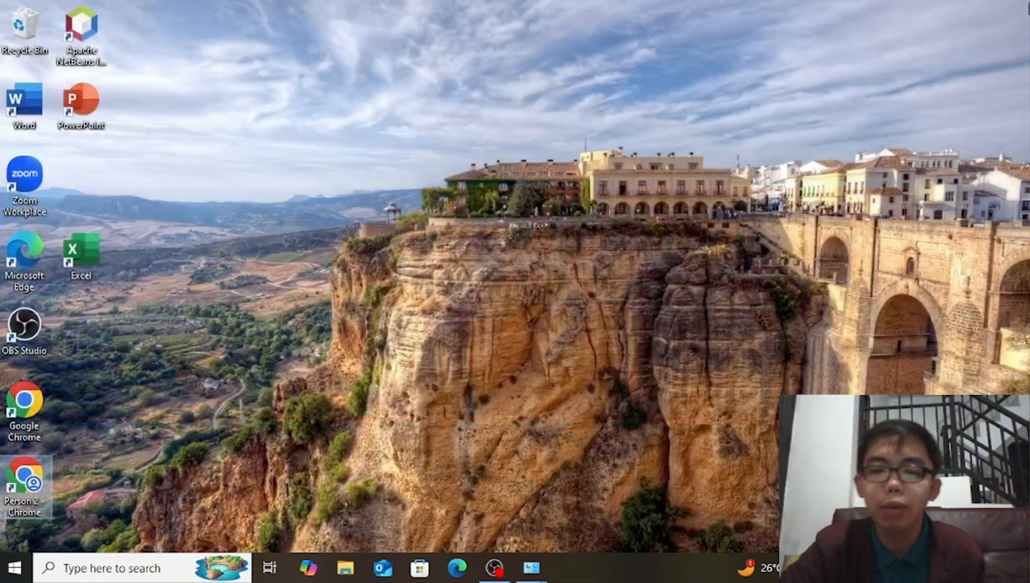